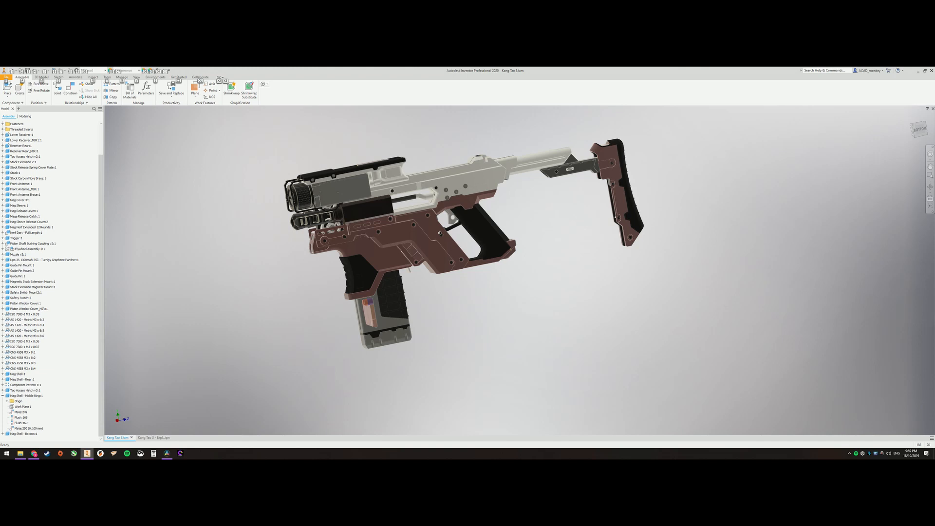
# - Orbit and reframe the Kang Tao blaster assembly to inspect it from several angles
pyautogui.keyDown('shift'); pyautogui.moveTo(439, 233); pyautogui.dragTo(440, 232, button='middle'); pyautogui.keyUp('shift')
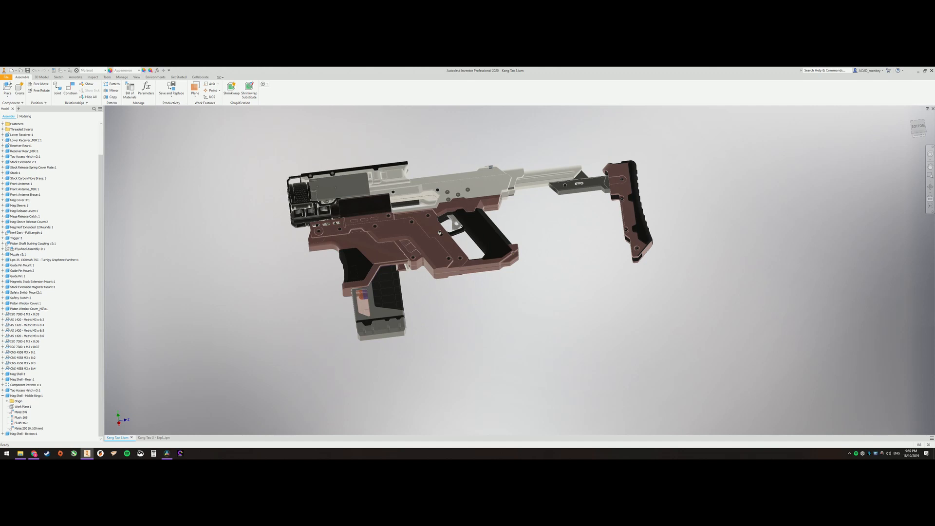
pyautogui.moveTo(439, 233)
pyautogui.keyDown('shift'); pyautogui.mouseDown(button='middle')
pyautogui.moveTo(395, 219)
pyautogui.moveTo(437, 232)
pyautogui.mouseUp(button='middle'); pyautogui.keyUp('shift')
pyautogui.scroll(5, 439, 232)
pyautogui.scroll(-4, 438, 233)
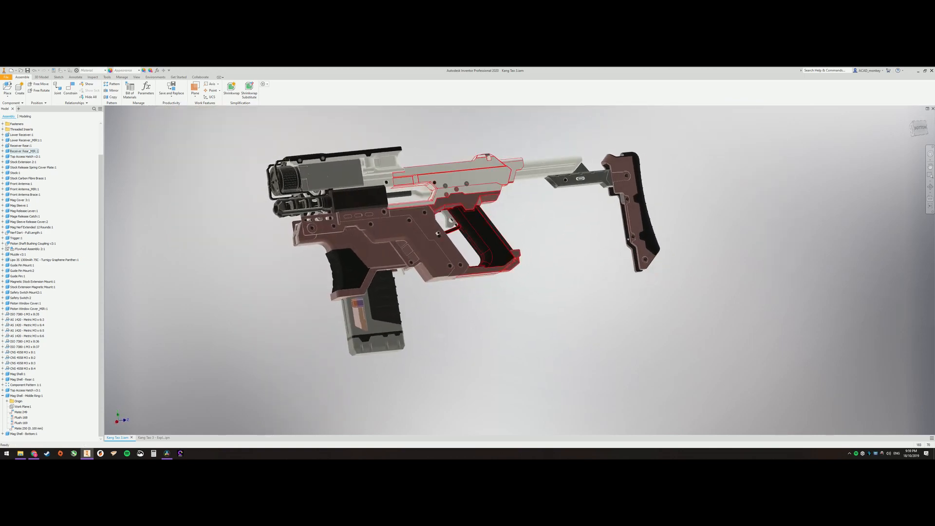
pyautogui.keyDown('shift'); pyautogui.moveTo(437, 233); pyautogui.dragTo(437, 231, button='middle'); pyautogui.keyUp('shift')
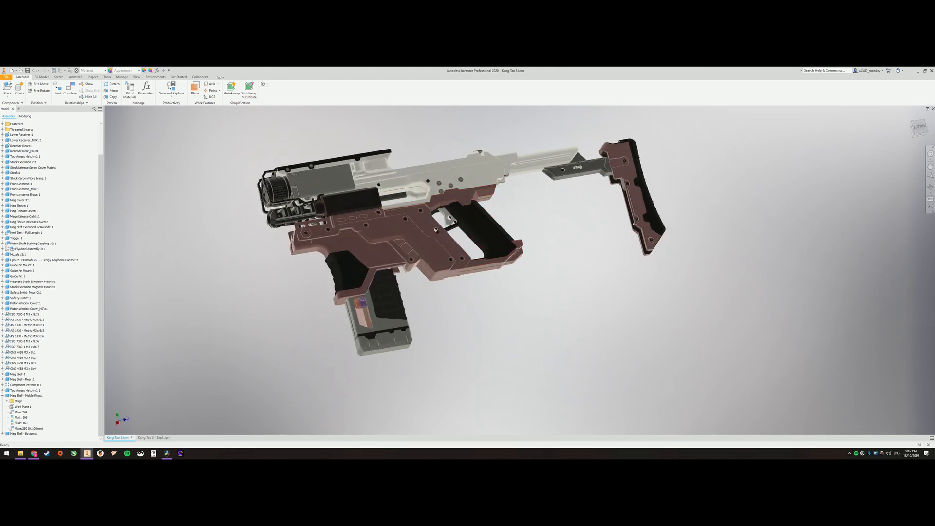
pyautogui.keyDown('shift'); pyautogui.moveTo(437, 231); pyautogui.dragTo(442, 246, button='middle'); pyautogui.keyUp('shift')
pyautogui.scroll(2, 492, 263)
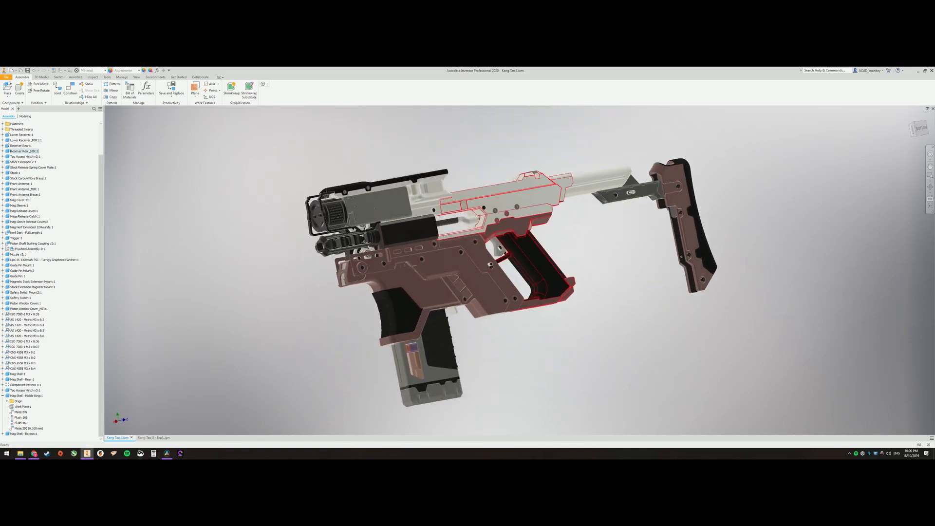
pyautogui.scroll(2, 492, 263)
pyautogui.moveTo(468, 263); pyautogui.dragTo(428, 236, button='middle')
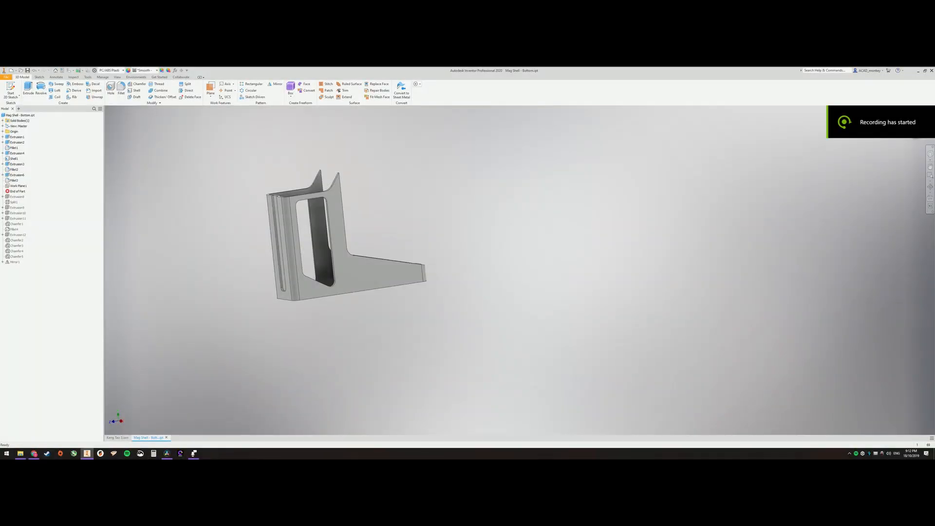
# - Orbit the Mag Shell Bottom part to view its faces
pyautogui.keyDown('shift'); pyautogui.moveTo(314, 241); pyautogui.dragTo(321, 242, button='middle'); pyautogui.keyUp('shift')
pyautogui.scroll(3, 410, 263)
pyautogui.scroll(-1, 409, 263)
pyautogui.moveTo(439, 256)
pyautogui.keyDown('shift'); pyautogui.mouseDown(button='middle')
pyautogui.moveTo(396, 256)
pyautogui.moveTo(446, 255)
pyautogui.moveTo(401, 234)
pyautogui.moveTo(395, 241)
pyautogui.moveTo(409, 242)
pyautogui.mouseUp(button='middle'); pyautogui.keyUp('shift')
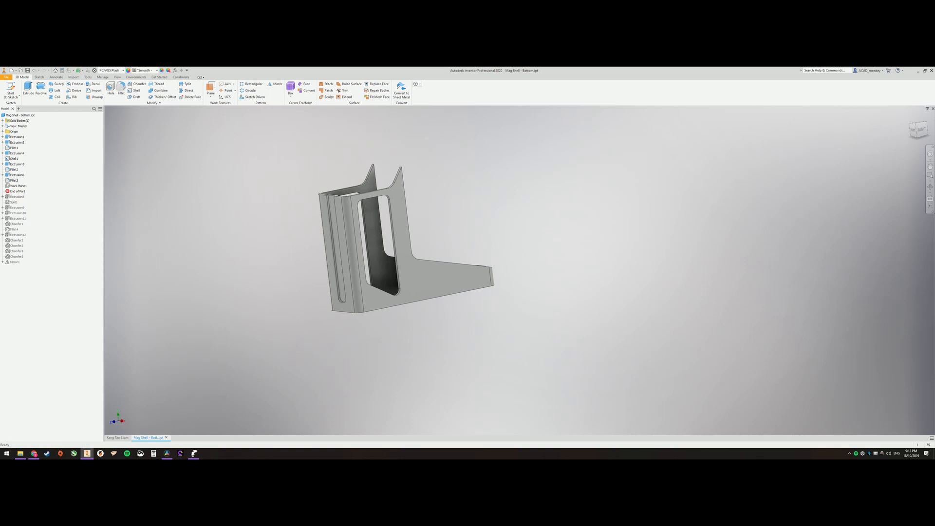
pyautogui.moveTo(409, 242)
pyautogui.keyDown('shift'); pyautogui.mouseDown(button='middle')
pyautogui.moveTo(394, 234)
pyautogui.moveTo(409, 249)
pyautogui.moveTo(398, 241)
pyautogui.moveTo(409, 219)
pyautogui.moveTo(395, 219)
pyautogui.moveTo(409, 226)
pyautogui.mouseUp(button='middle'); pyautogui.keyUp('shift')
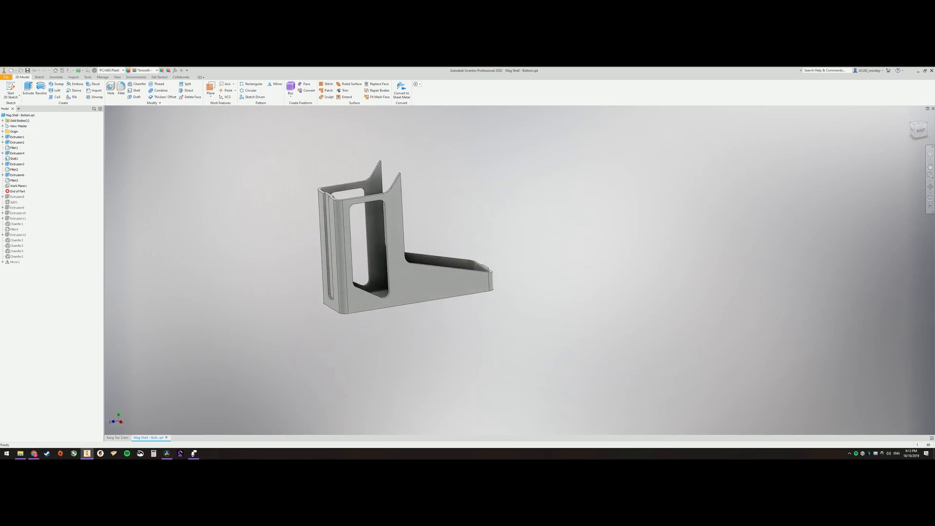
# - Roll the End of Part marker back to just after Split1, leaving the rounded bar
pyautogui.moveTo(18, 192); pyautogui.dragTo(17, 199)
pyautogui.moveTo(18, 191); pyautogui.dragTo(18, 205)
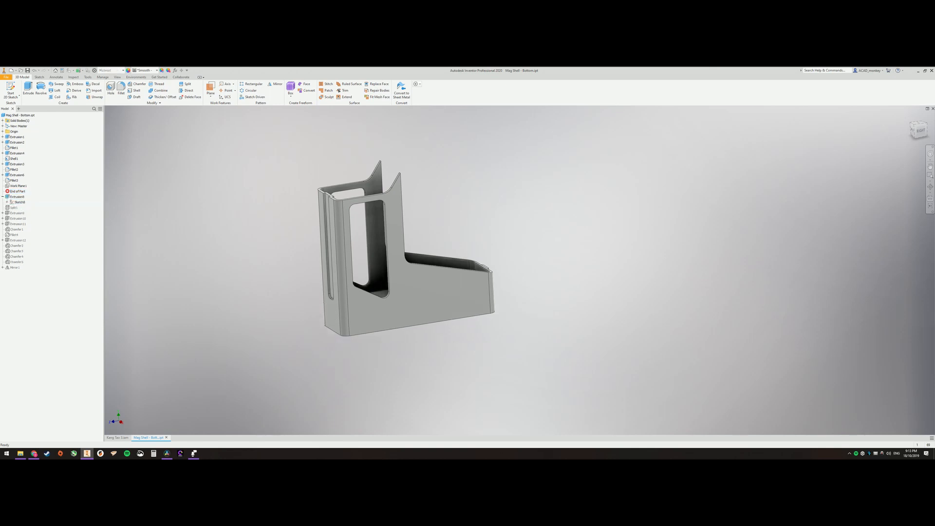
pyautogui.moveTo(18, 202); pyautogui.dragTo(18, 210)
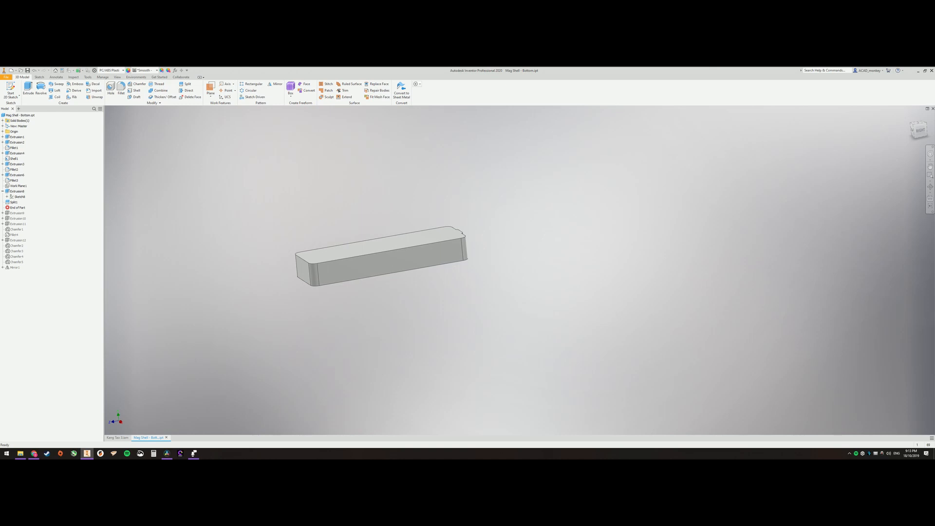
# - Roll forward to include Extrusion9, inspect its sketch, and continue rolling forward
pyautogui.moveTo(17, 208); pyautogui.dragTo(18, 215)
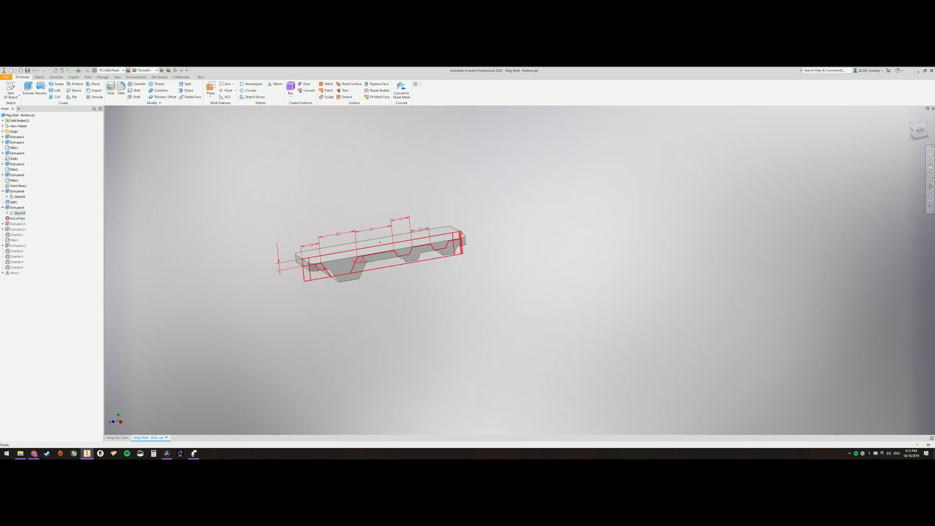
pyautogui.doubleClick(19, 213)
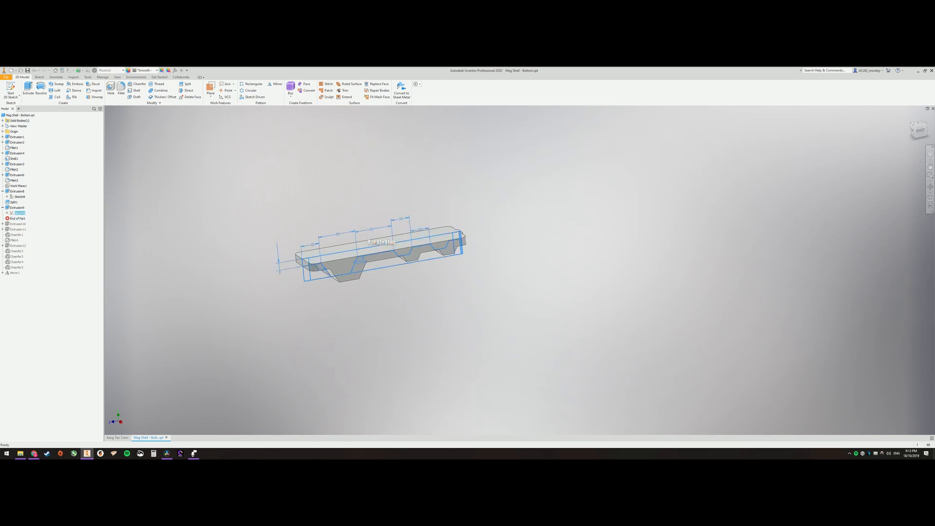
pyautogui.press('Escape')
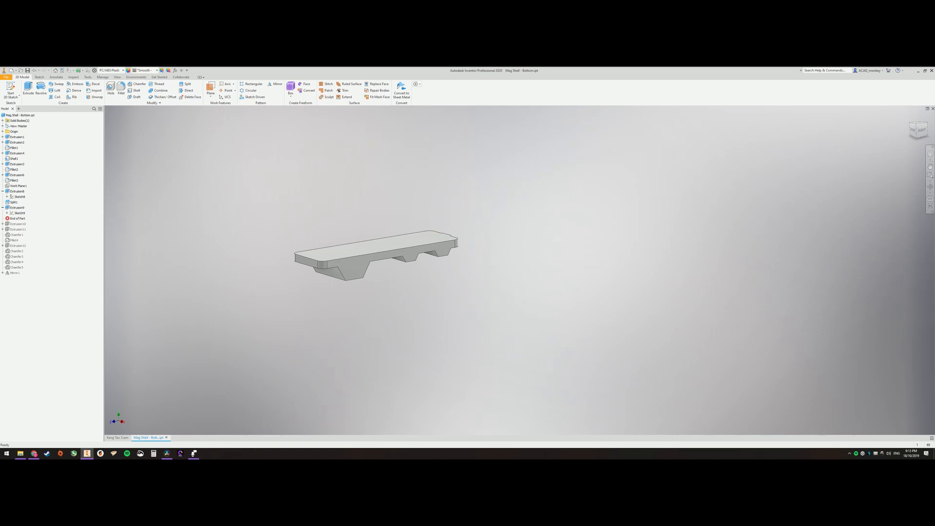
pyautogui.moveTo(18, 218); pyautogui.dragTo(18, 225)
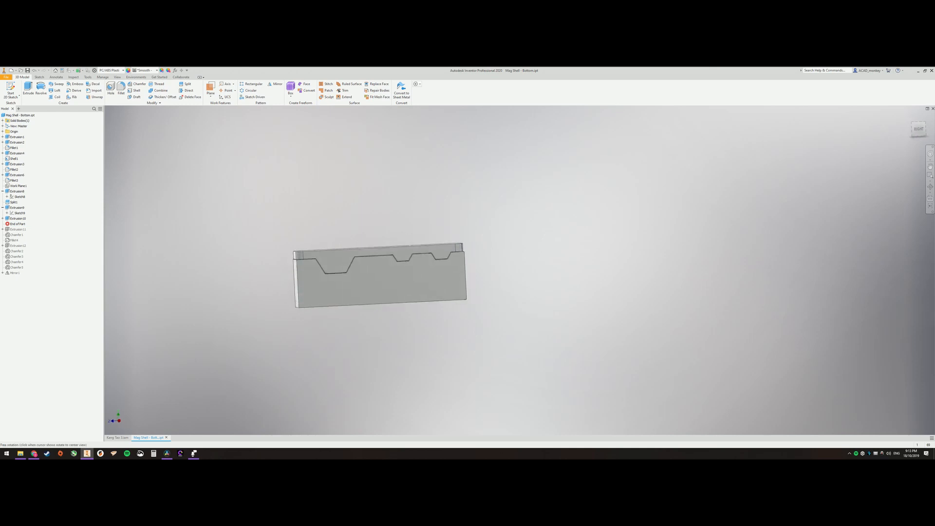
# - Roll forward to Extrusion10 and inspect its sketch from a front ViewCube view
pyautogui.moveTo(18, 224); pyautogui.dragTo(18, 230)
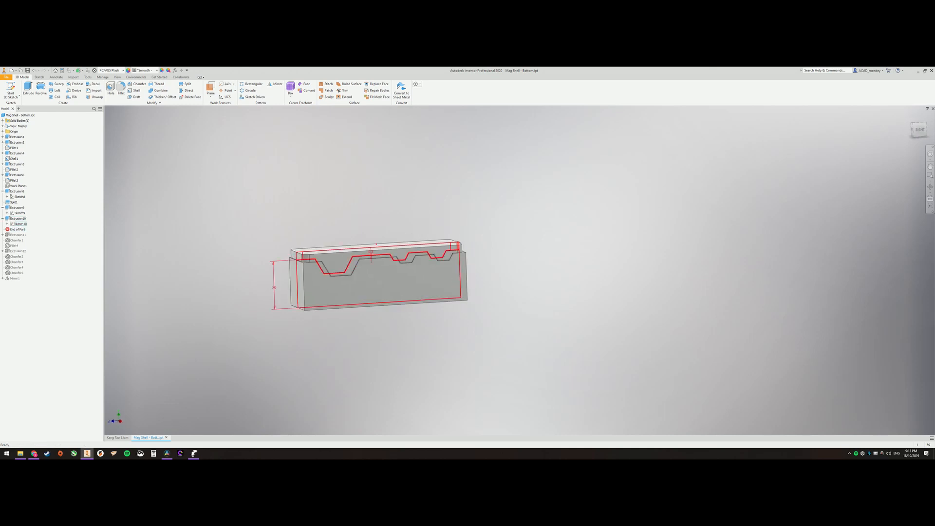
pyautogui.doubleClick(18, 223)
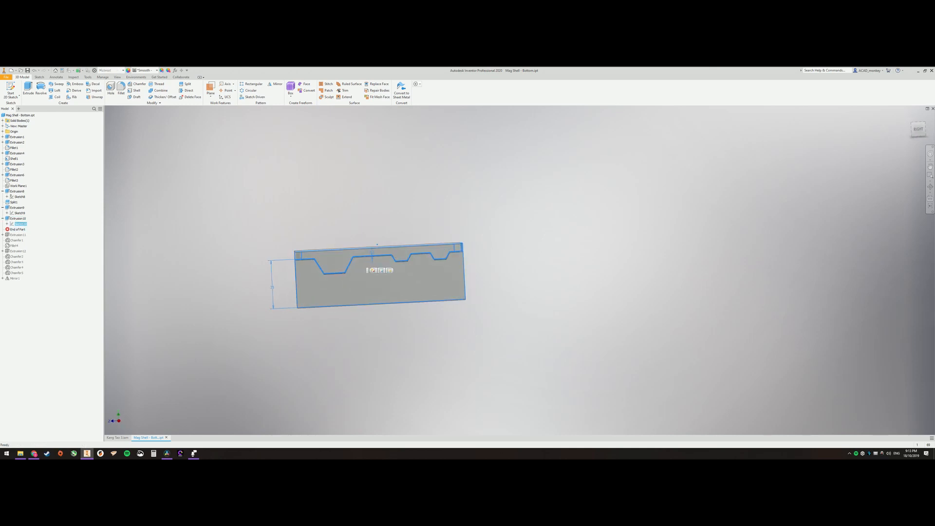
pyautogui.keyDown('shift'); pyautogui.moveTo(482, 278); pyautogui.dragTo(410, 248, button='middle'); pyautogui.keyUp('shift')
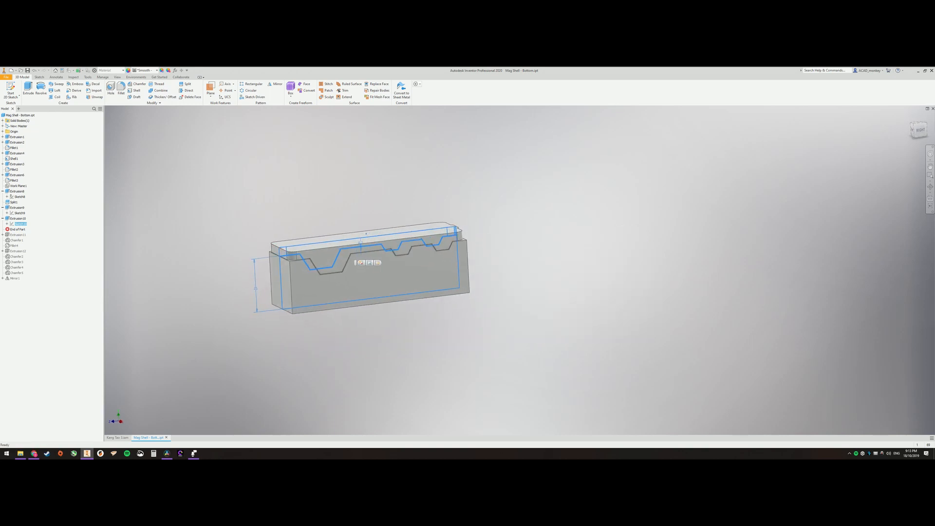
pyautogui.moveTo(512, 278)
pyautogui.keyDown('shift'); pyautogui.mouseDown(button='middle')
pyautogui.moveTo(468, 263)
pyautogui.moveTo(439, 279)
pyautogui.mouseUp(button='middle'); pyautogui.keyUp('shift')
pyautogui.click(918, 130)
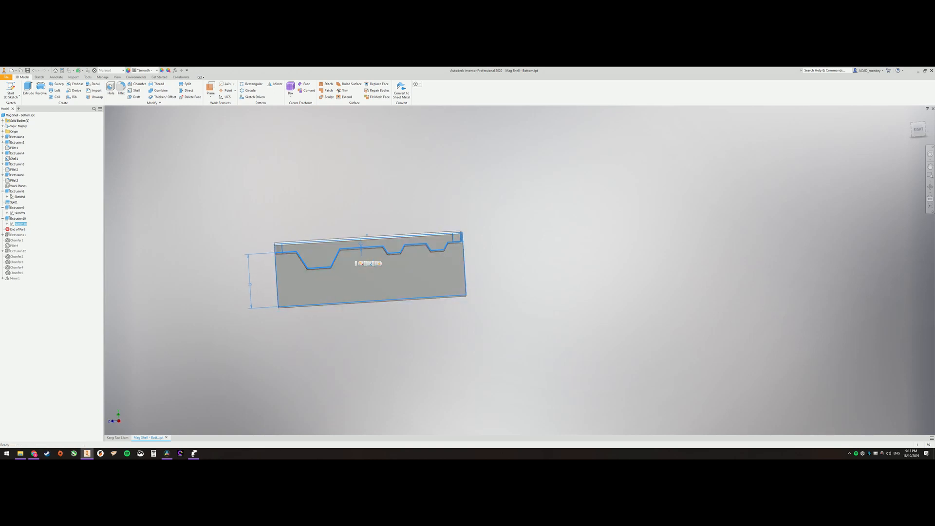
pyautogui.keyDown('shift'); pyautogui.moveTo(468, 264); pyautogui.dragTo(461, 256, button='middle'); pyautogui.keyUp('shift')
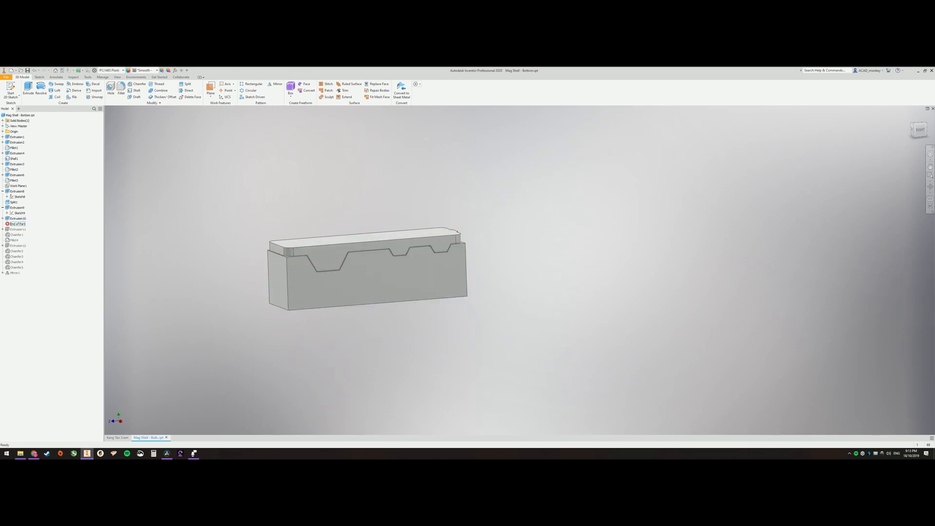
# - Roll the history forward to include the notch cut across the block's top
pyautogui.moveTo(15, 223); pyautogui.dragTo(16, 229)
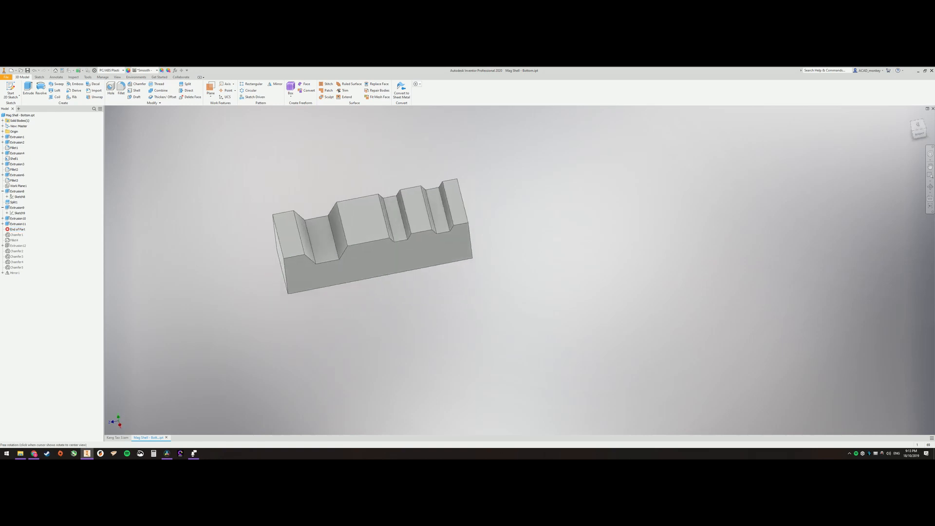
# - Roll forward to the bottom-edge chamfer and orbit the block to view its ends, sides and underside
pyautogui.keyDown('shift'); pyautogui.moveTo(365, 270); pyautogui.dragTo(366, 241, button='middle'); pyautogui.keyUp('shift')
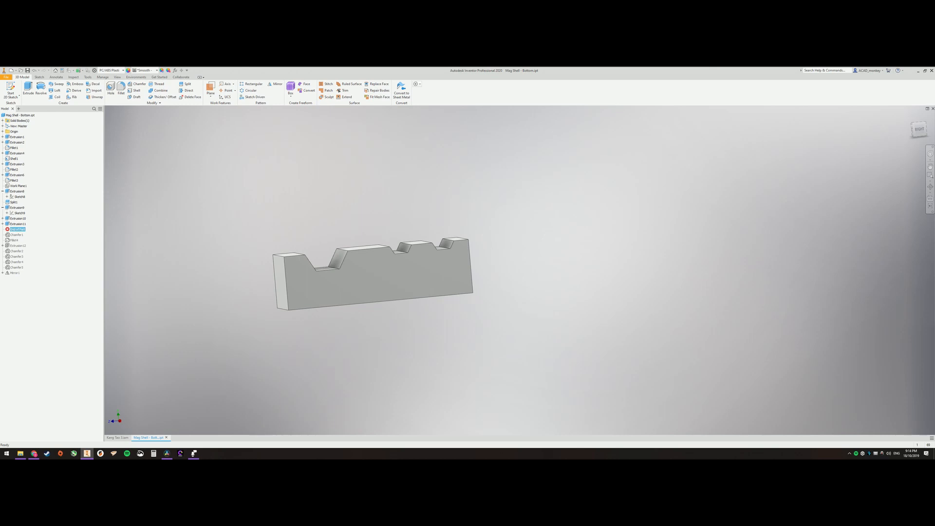
pyautogui.moveTo(15, 230); pyautogui.dragTo(14, 235)
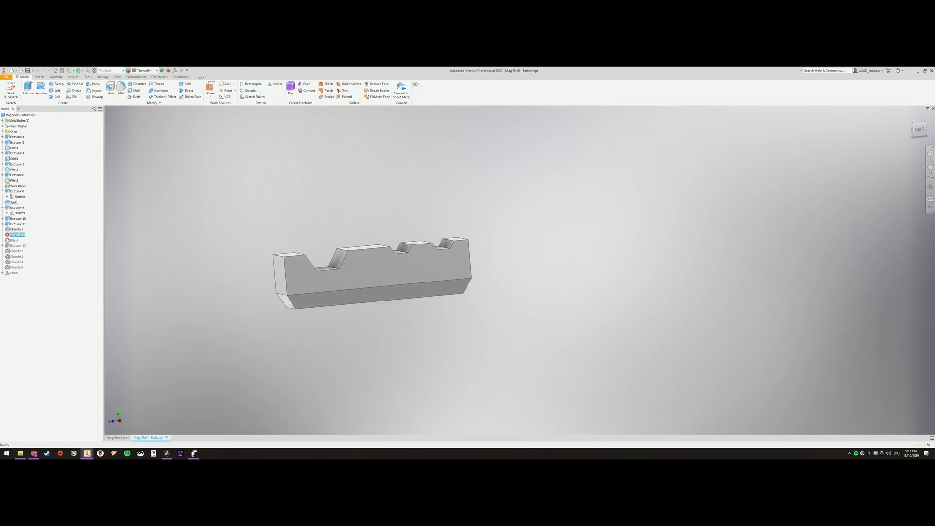
pyautogui.keyDown('shift'); pyautogui.moveTo(366, 270); pyautogui.dragTo(453, 271, button='middle'); pyautogui.keyUp('shift')
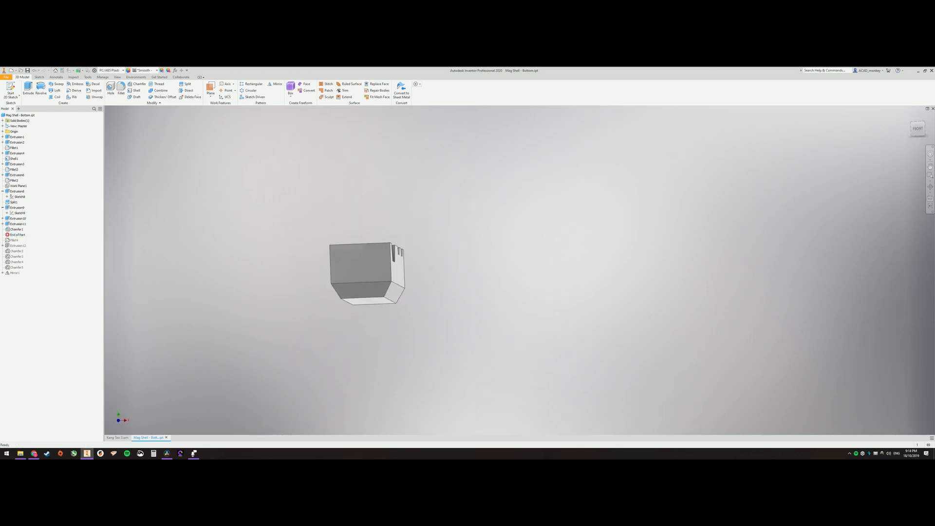
pyautogui.scroll(2, 373, 242)
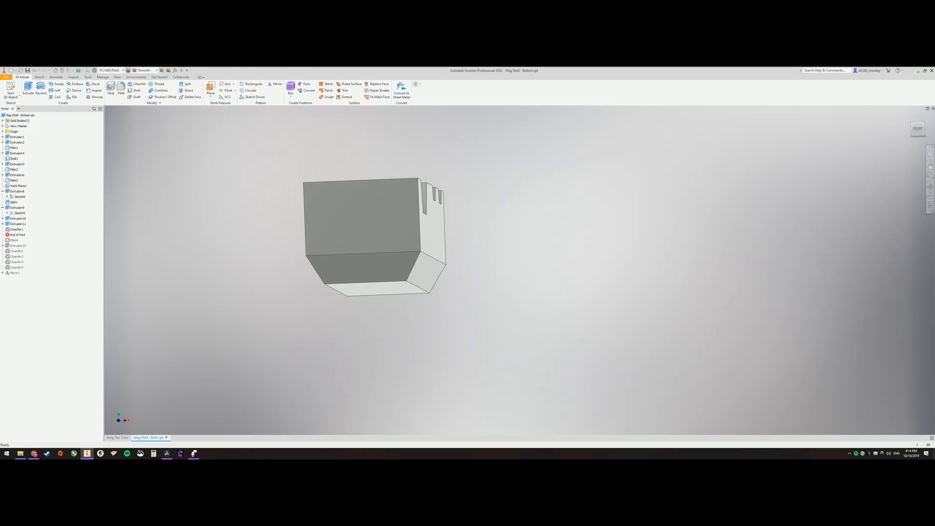
pyautogui.moveTo(410, 234)
pyautogui.keyDown('shift'); pyautogui.mouseDown(button='middle')
pyautogui.moveTo(322, 234)
pyautogui.moveTo(410, 234)
pyautogui.mouseUp(button='middle'); pyautogui.keyUp('shift')
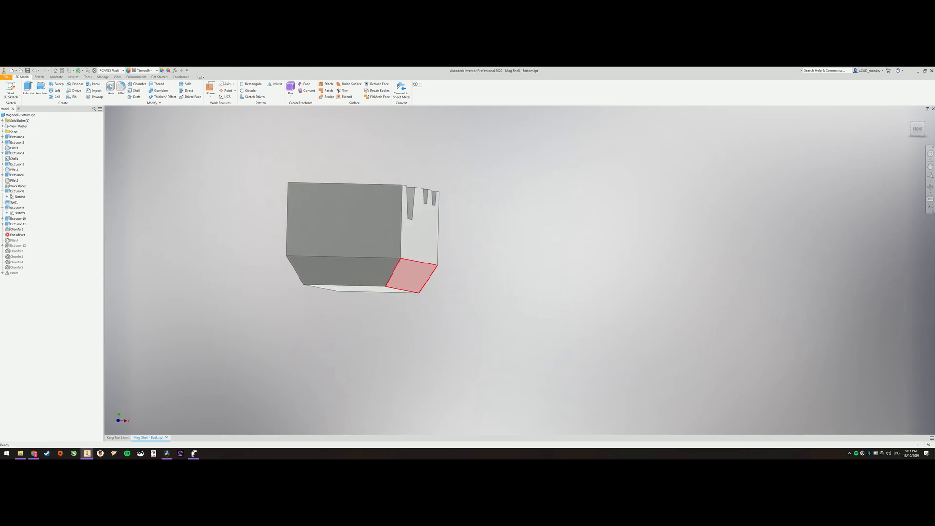
pyautogui.keyDown('shift'); pyautogui.moveTo(417, 274); pyautogui.dragTo(366, 275, button='middle'); pyautogui.keyUp('shift')
pyautogui.keyDown('shift'); pyautogui.moveTo(410, 234); pyautogui.dragTo(350, 234, button='middle'); pyautogui.keyUp('shift')
pyautogui.keyDown('shift'); pyautogui.moveTo(365, 278); pyautogui.dragTo(365, 205, button='middle'); pyautogui.keyUp('shift')
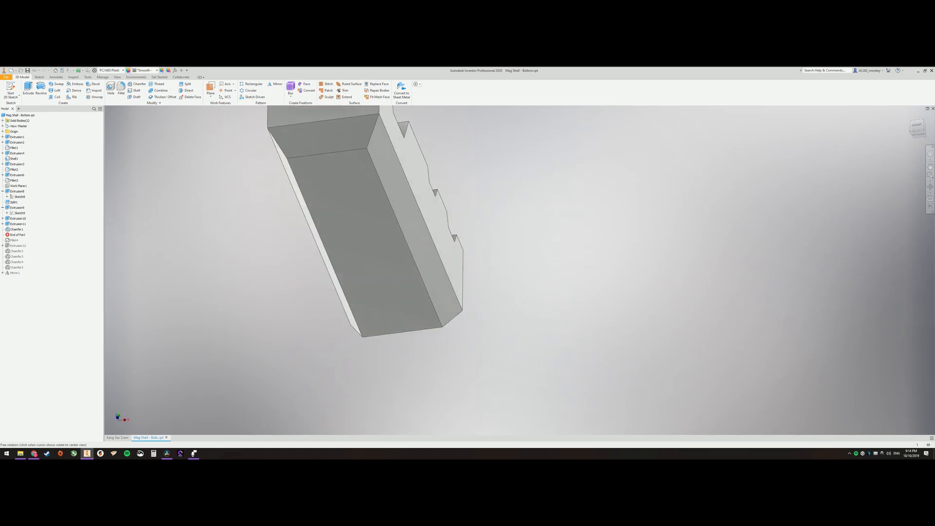
pyautogui.keyDown('shift'); pyautogui.moveTo(409, 248); pyautogui.dragTo(336, 248, button='middle'); pyautogui.keyUp('shift')
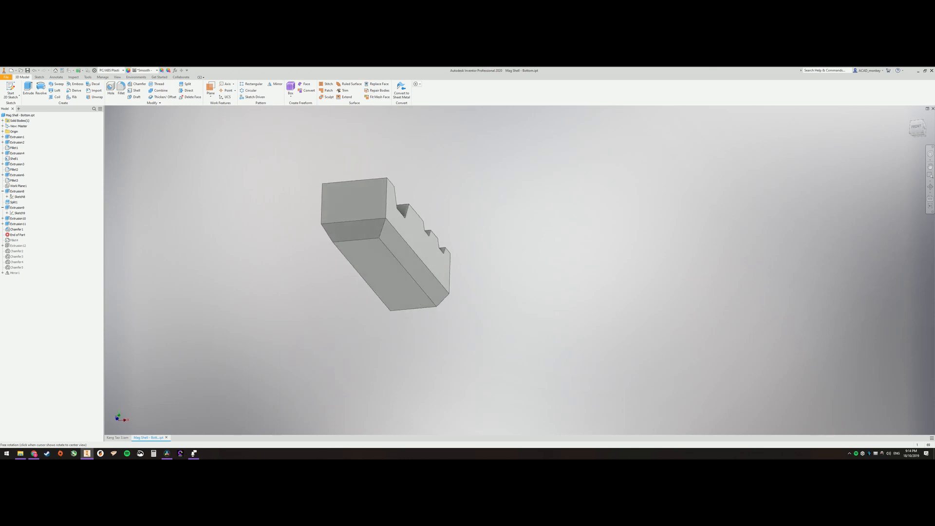
pyautogui.keyDown('shift'); pyautogui.moveTo(409, 249); pyautogui.dragTo(336, 219, button='middle'); pyautogui.keyUp('shift')
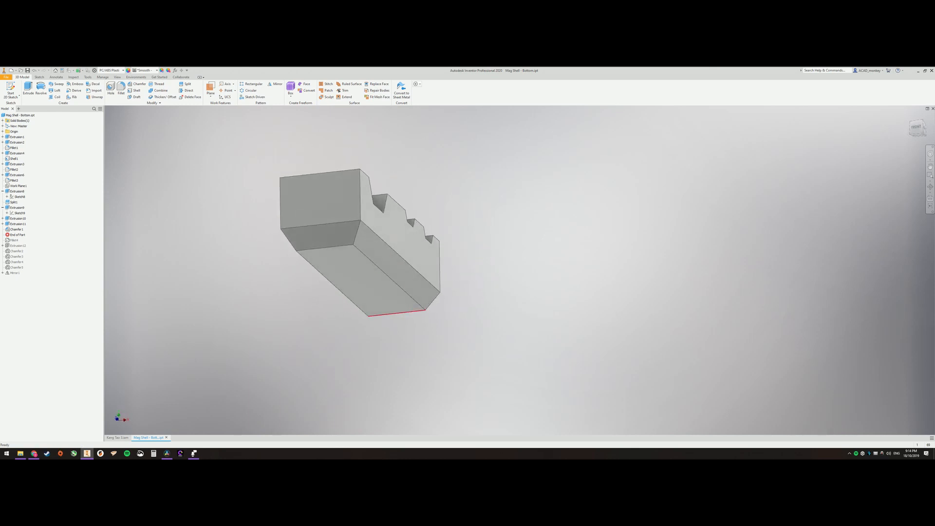
# - Select the bottom face, then roll the history forward past Fillet4
pyautogui.click(366, 279)
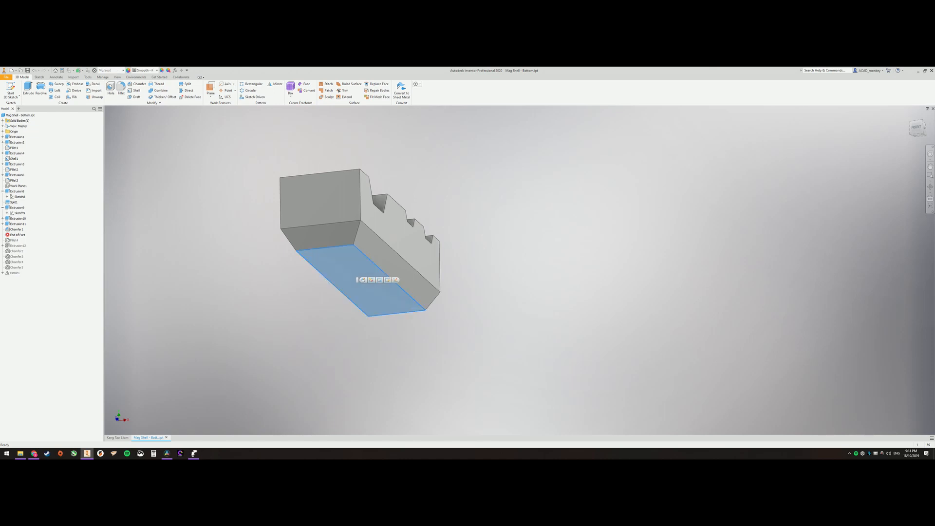
pyautogui.keyDown('shift'); pyautogui.moveTo(410, 248); pyautogui.dragTo(410, 307, button='middle'); pyautogui.keyUp('shift')
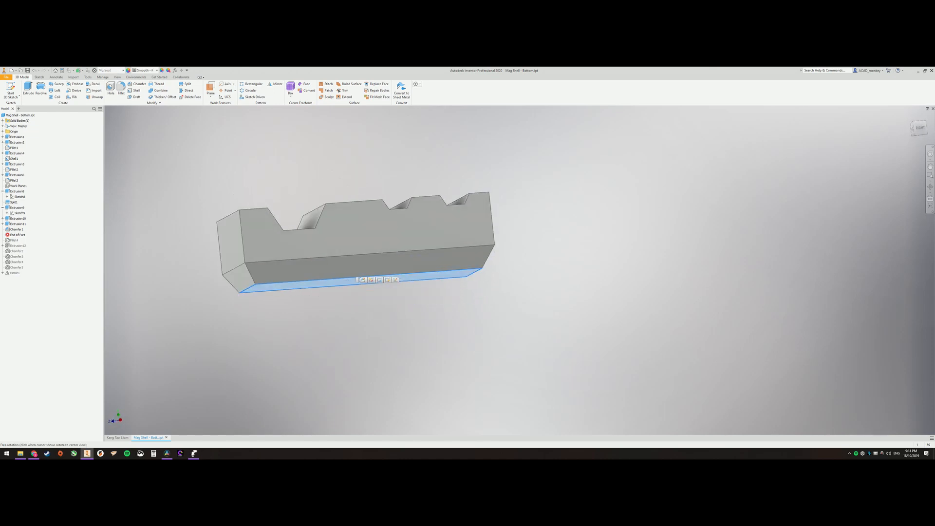
pyautogui.moveTo(380, 242)
pyautogui.mouseDown()
pyautogui.moveTo(380, 307)
pyautogui.moveTo(381, 219)
pyautogui.moveTo(409, 292)
pyautogui.moveTo(365, 245)
pyautogui.mouseUp()
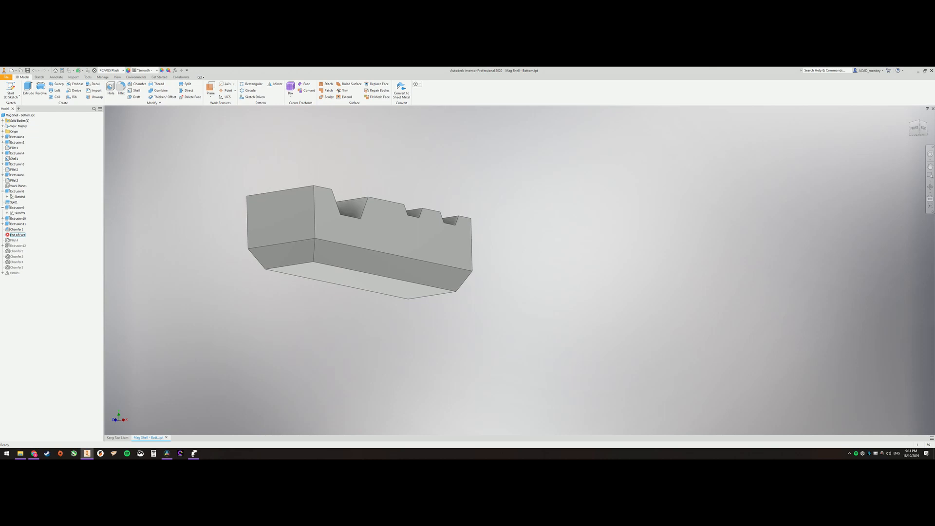
pyautogui.moveTo(18, 235); pyautogui.dragTo(13, 242)
pyautogui.moveTo(438, 257)
pyautogui.keyDown('shift'); pyautogui.mouseDown(button='middle')
pyautogui.moveTo(468, 241)
pyautogui.moveTo(453, 234)
pyautogui.mouseUp(button='middle'); pyautogui.keyUp('shift')
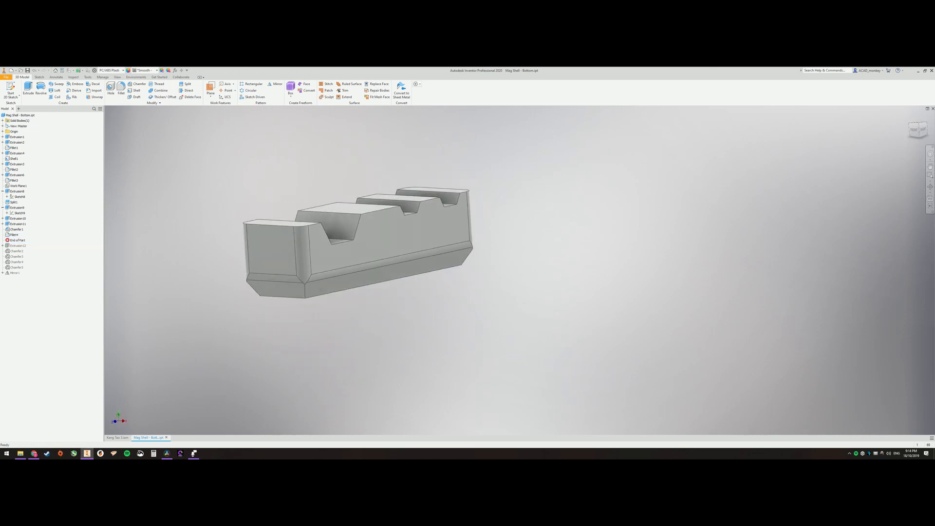
# - Roll forward through Extrusion12, Chamfer2 and Mirror1 so the slots and their mirrored copies appear
pyautogui.moveTo(18, 240); pyautogui.dragTo(17, 248)
pyautogui.moveTo(439, 256)
pyautogui.keyDown('shift'); pyautogui.mouseDown(button='middle')
pyautogui.moveTo(460, 241)
pyautogui.moveTo(409, 249)
pyautogui.mouseUp(button='middle'); pyautogui.keyUp('shift')
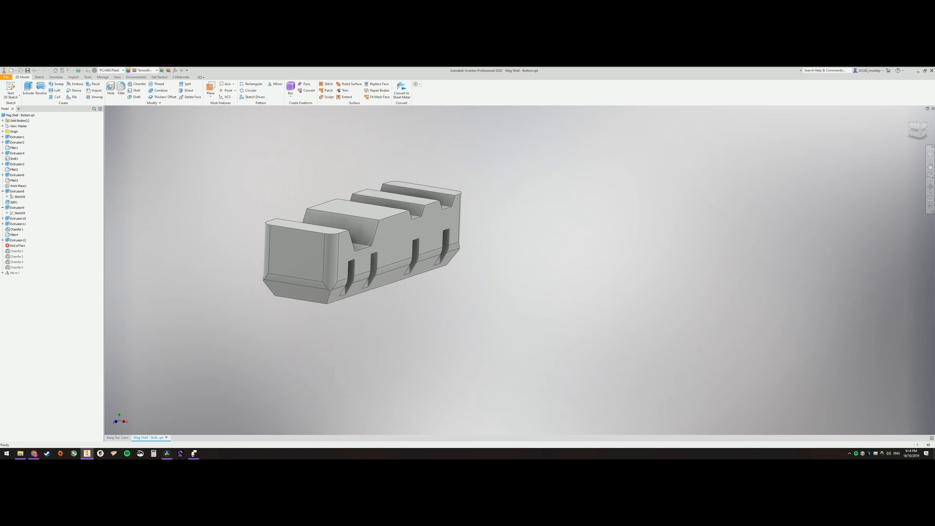
pyautogui.moveTo(293, 292)
pyautogui.keyDown('shift'); pyautogui.mouseDown(button='middle')
pyautogui.moveTo(314, 263)
pyautogui.moveTo(395, 241)
pyautogui.mouseUp(button='middle'); pyautogui.keyUp('shift')
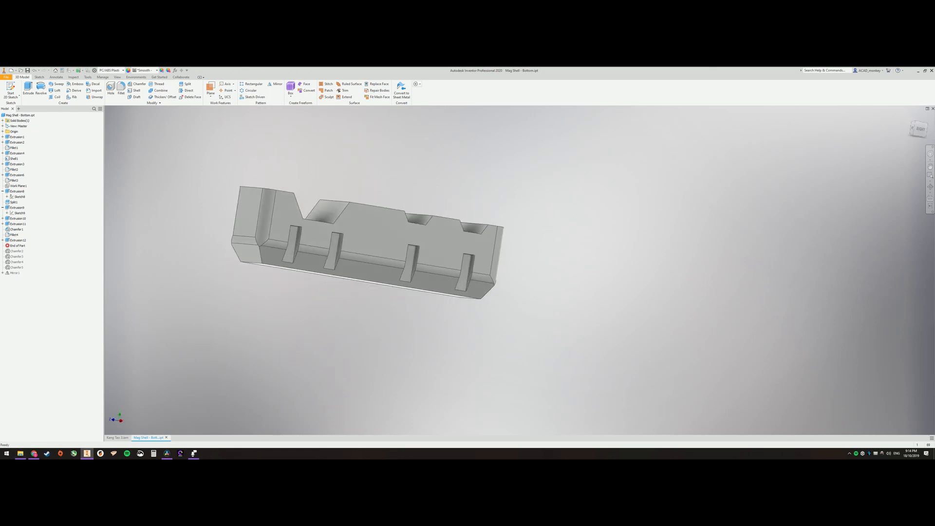
pyautogui.moveTo(16, 246); pyautogui.dragTo(17, 267)
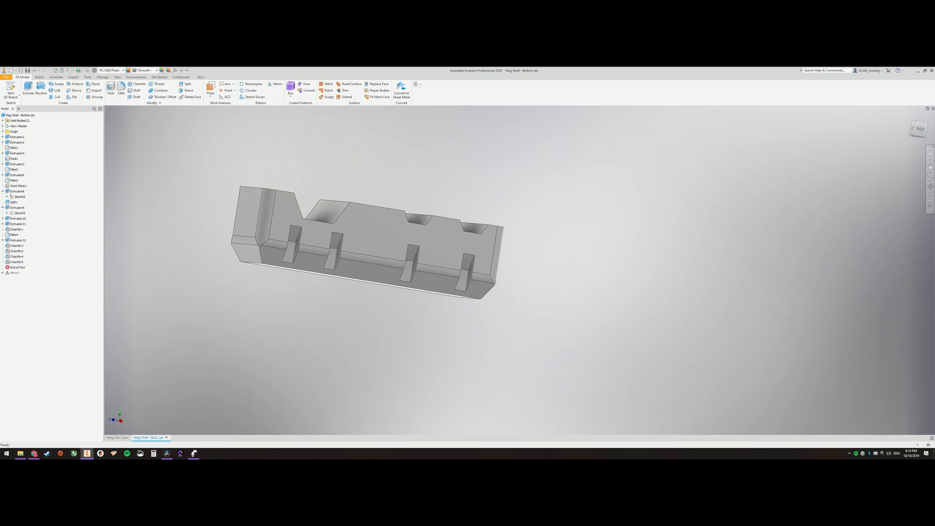
pyautogui.keyDown('shift'); pyautogui.moveTo(366, 241); pyautogui.dragTo(394, 249, button='middle'); pyautogui.keyUp('shift')
pyautogui.moveTo(16, 267); pyautogui.dragTo(16, 273)
pyautogui.scroll(-5, 322, 270)
pyautogui.keyDown('shift'); pyautogui.moveTo(321, 271); pyautogui.dragTo(337, 278, button='middle'); pyautogui.keyUp('shift')
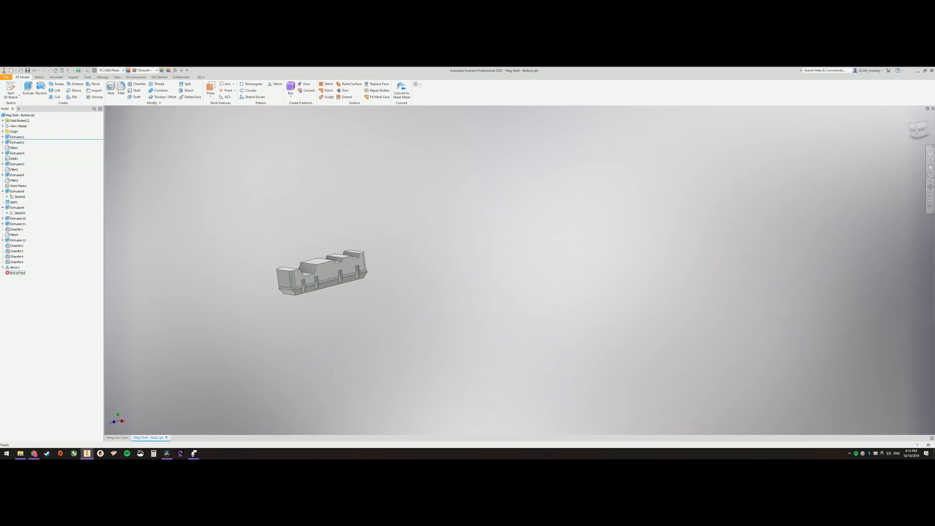
# - Roll the part back to Extrusion1, then step forward through Work Plane1 to just after Split1
pyautogui.moveTo(16, 272); pyautogui.dragTo(17, 139)
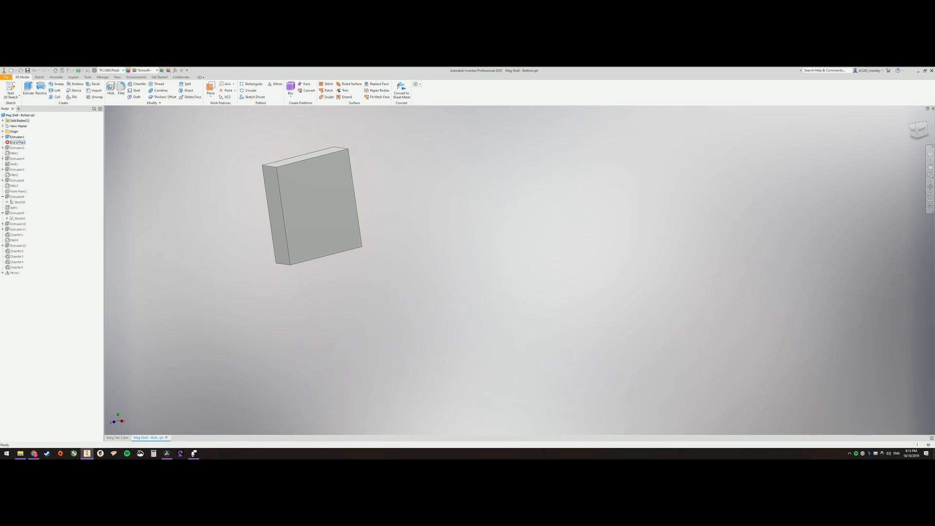
pyautogui.moveTo(16, 143)
pyautogui.mouseDown()
pyautogui.moveTo(16, 205)
pyautogui.moveTo(12, 194)
pyautogui.mouseUp()
pyautogui.keyDown('shift'); pyautogui.moveTo(439, 256); pyautogui.dragTo(475, 234, button='middle'); pyautogui.keyUp('shift')
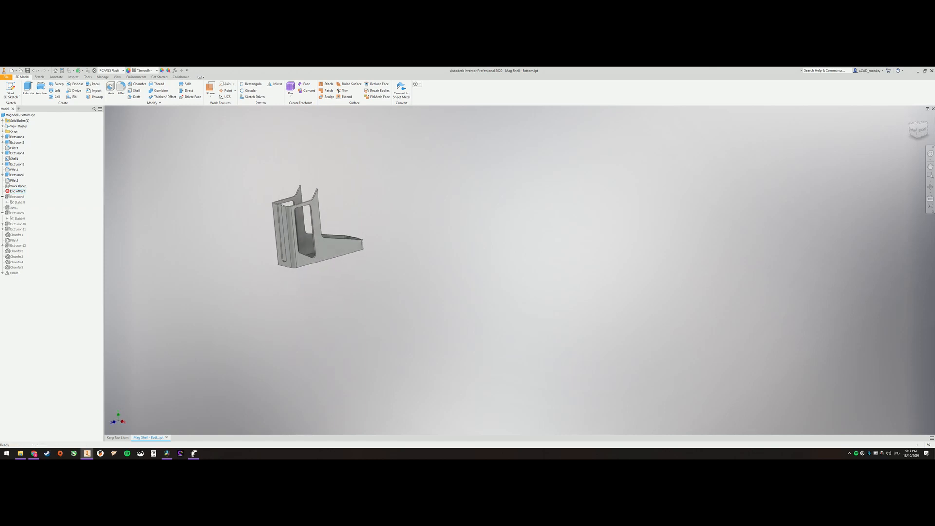
pyautogui.moveTo(16, 192); pyautogui.dragTo(17, 227)
pyautogui.moveTo(16, 227); pyautogui.dragTo(16, 223)
pyautogui.moveTo(16, 224)
pyautogui.mouseDown()
pyautogui.moveTo(16, 206)
pyautogui.moveTo(16, 221)
pyautogui.mouseUp()
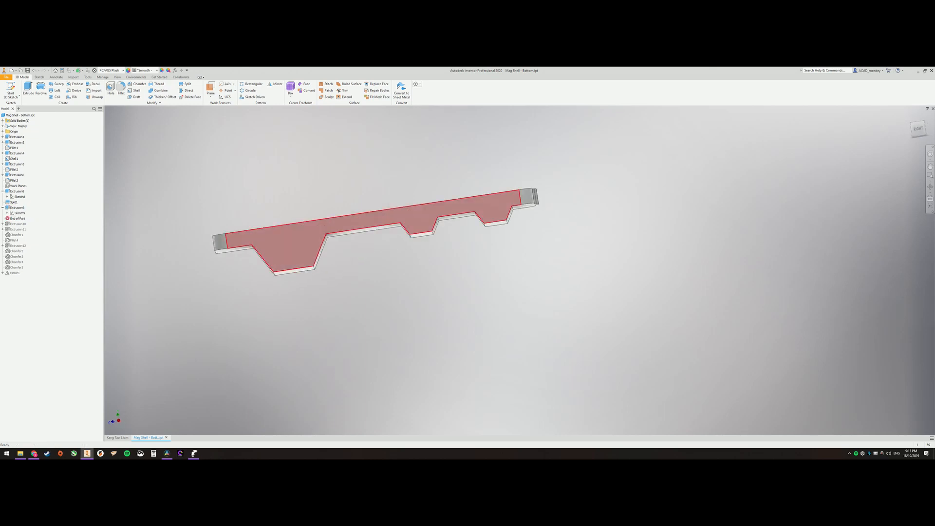
# - View the bottom face head-on, return to isometric, and switch back to the Kang Tao assembly
pyautogui.keyDown('shift'); pyautogui.moveTo(344, 249); pyautogui.dragTo(344, 343, button='middle'); pyautogui.keyUp('shift')
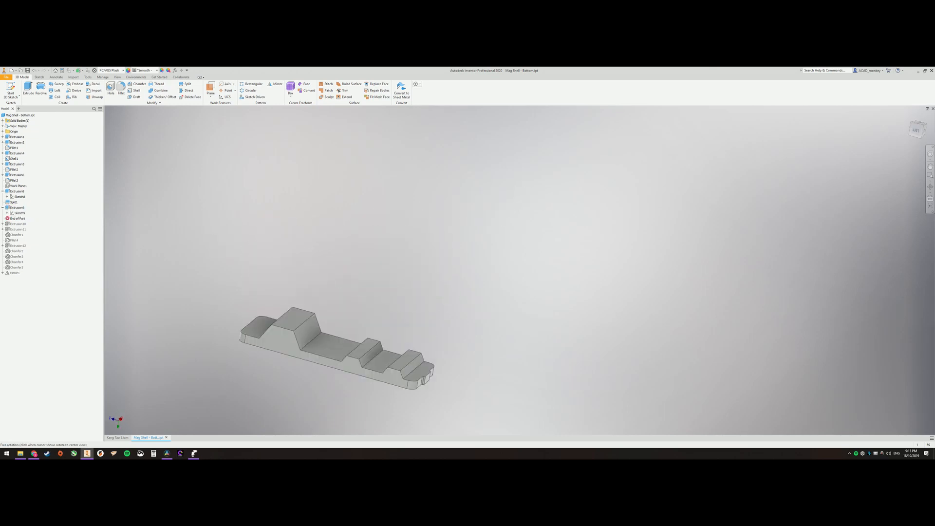
pyautogui.click(329, 349)
pyautogui.keyDown('shift'); pyautogui.moveTo(329, 349); pyautogui.dragTo(322, 292, button='middle'); pyautogui.keyUp('shift')
pyautogui.click(325, 349)
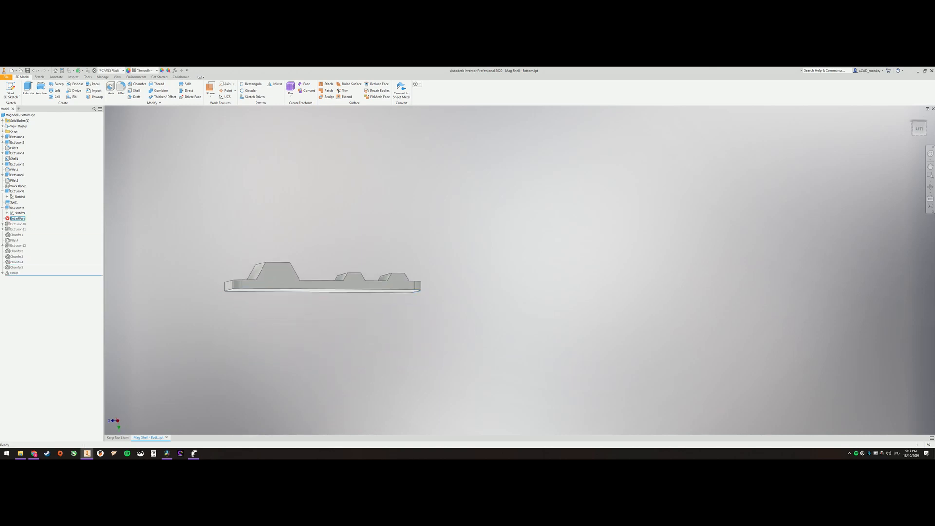
pyautogui.press('F6')
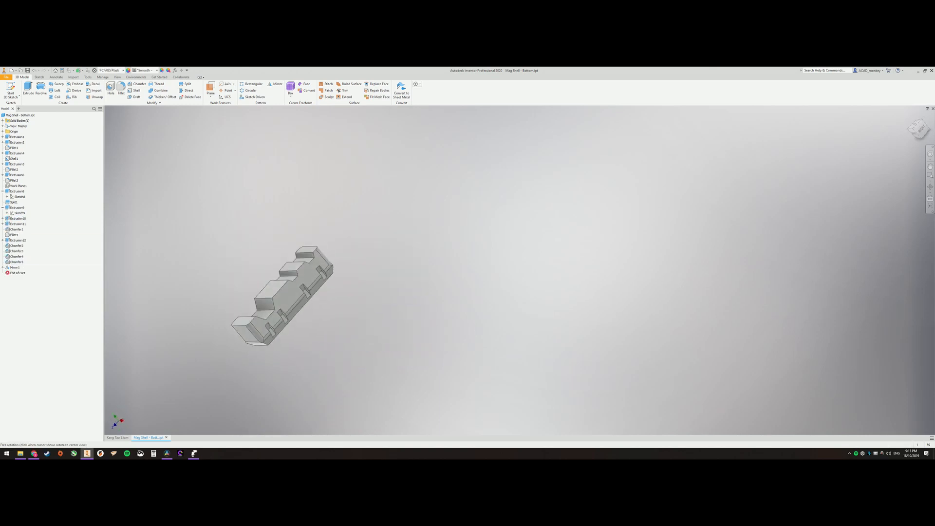
pyautogui.scroll(-3, 252, 299)
pyautogui.scroll(6, 146, 307)
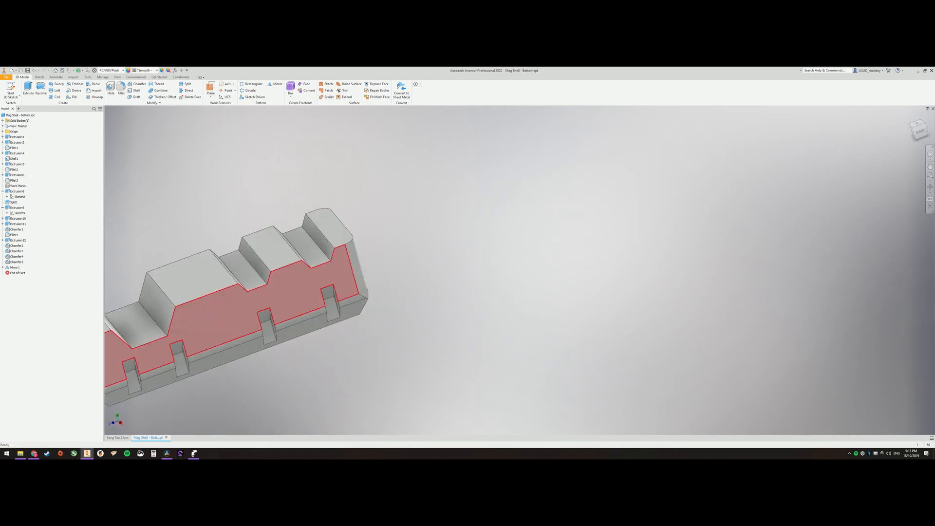
pyautogui.scroll(-6, 219, 292)
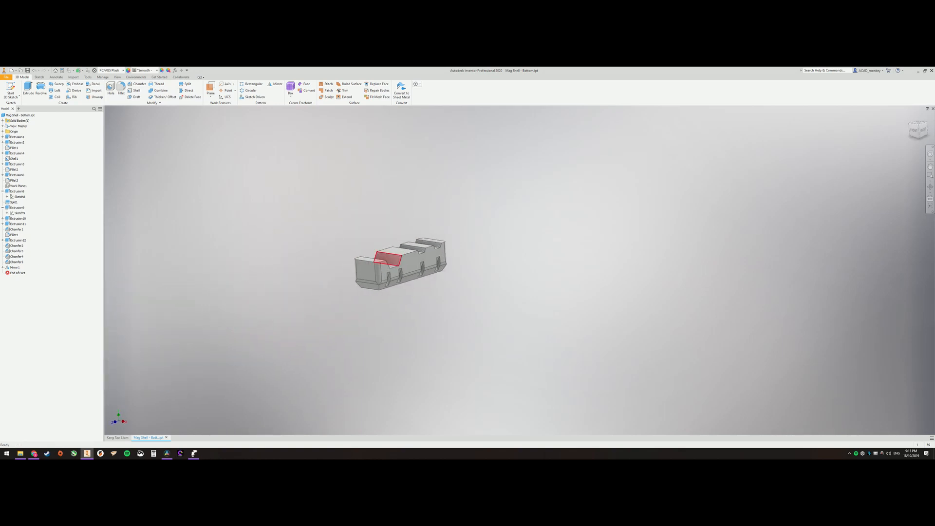
pyautogui.scroll(3, 410, 248)
pyautogui.scroll(4, 410, 249)
pyautogui.moveTo(409, 249); pyautogui.dragTo(413, 241)
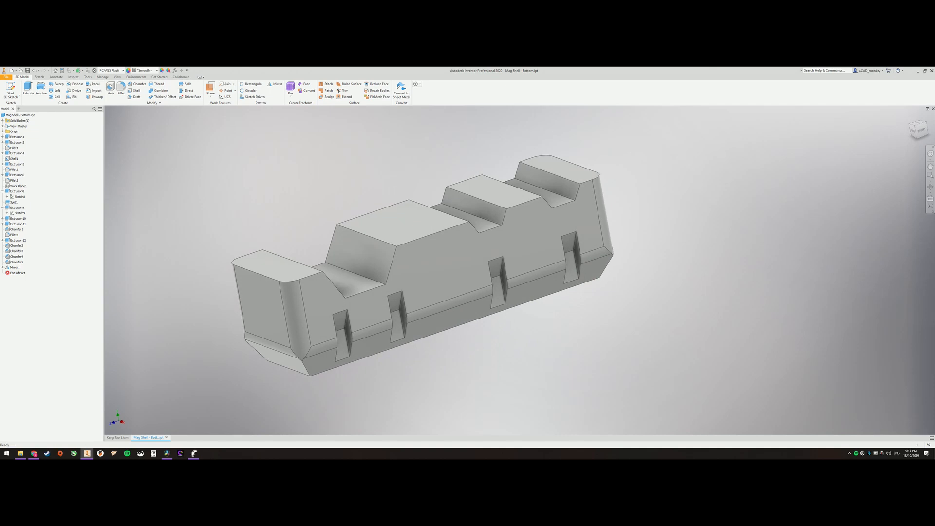
pyautogui.moveTo(409, 249)
pyautogui.keyDown('shift'); pyautogui.mouseDown(button='middle')
pyautogui.moveTo(438, 219)
pyautogui.moveTo(410, 263)
pyautogui.mouseUp(button='middle'); pyautogui.keyUp('shift')
pyautogui.scroll(-4, 410, 248)
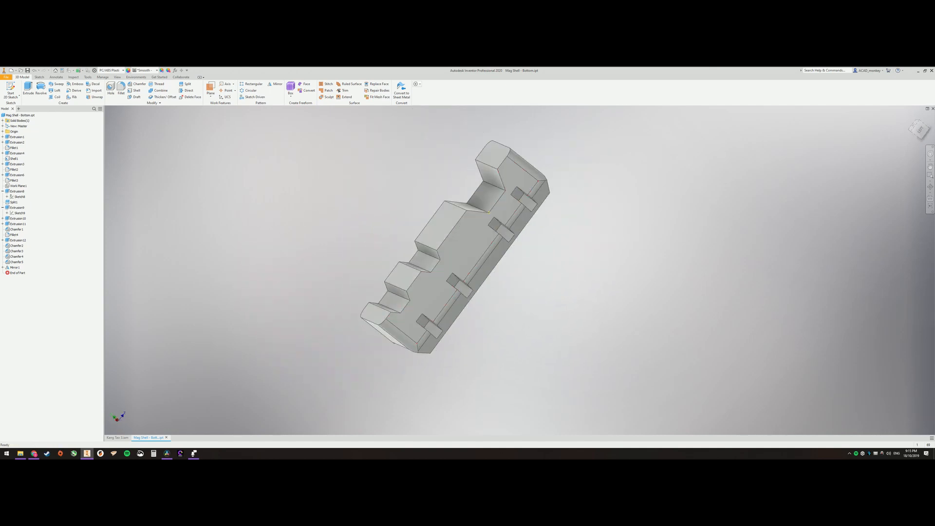
pyautogui.click(119, 437)
pyautogui.click(512, 219)
pyautogui.press('Home')
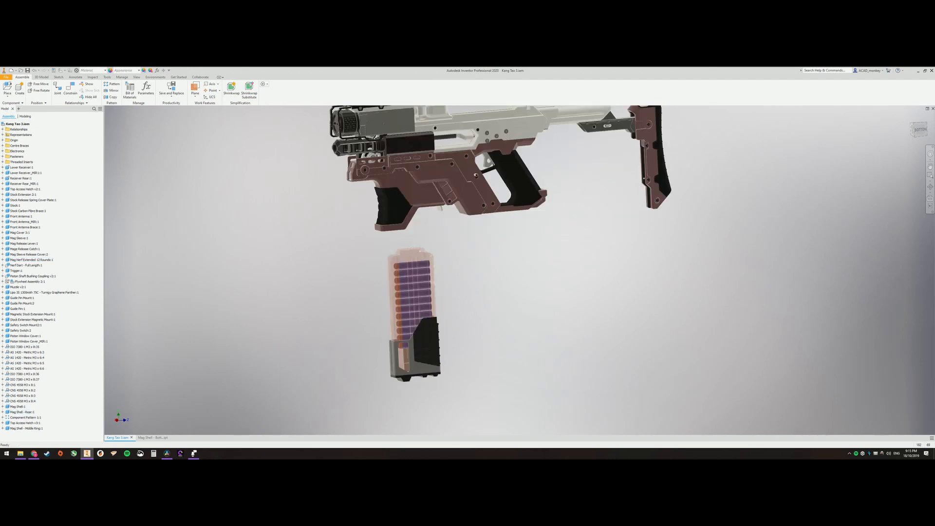
pyautogui.scroll(-3, 409, 315)
pyautogui.scroll(8, 409, 315)
pyautogui.scroll(-4, 439, 256)
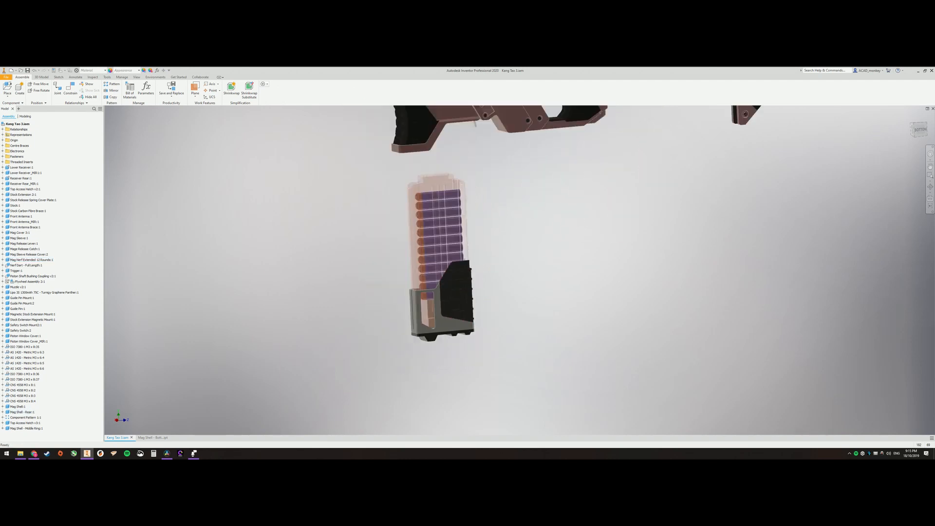
pyautogui.scroll(4, 439, 256)
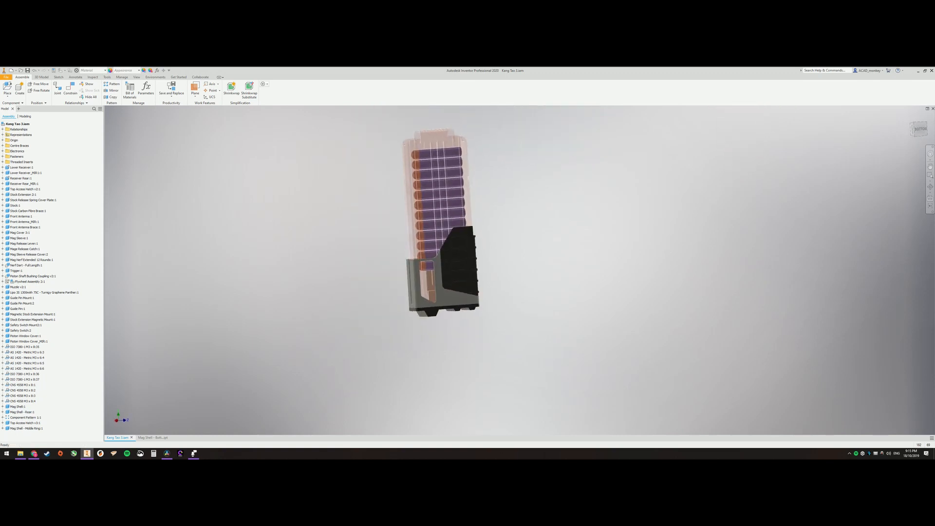
pyautogui.scroll(4, 409, 277)
pyautogui.scroll(-3, 410, 278)
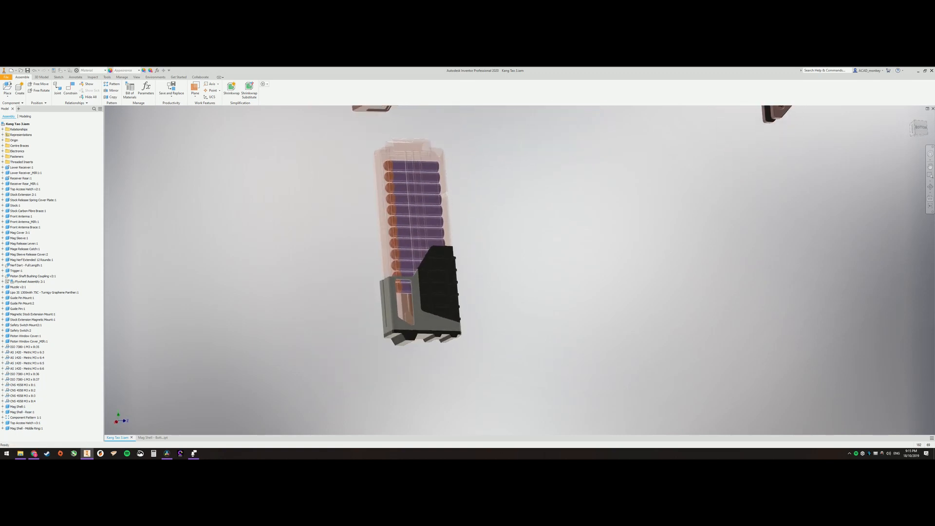
pyautogui.click(413, 205)
pyautogui.keyDown('shift'); pyautogui.moveTo(413, 220); pyautogui.dragTo(439, 234, button='middle'); pyautogui.keyUp('shift')
pyautogui.press('Escape')
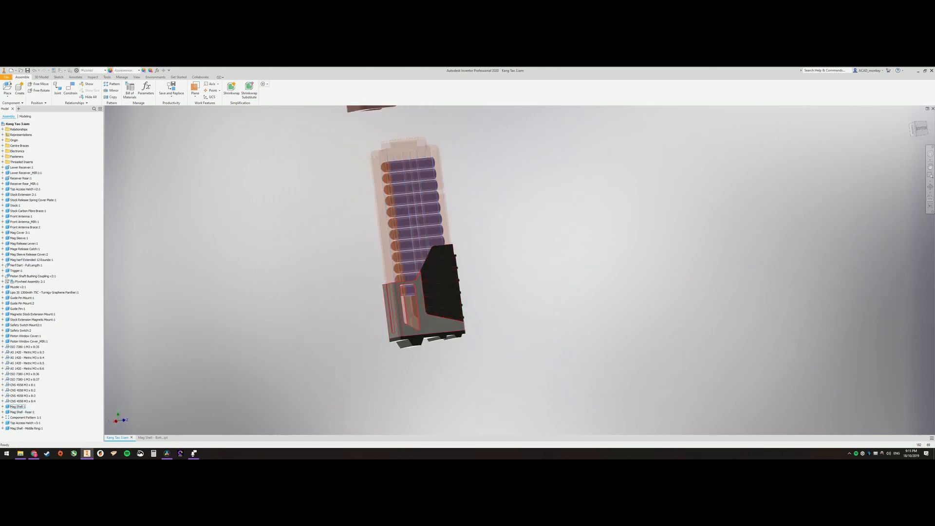
pyautogui.scroll(5, 416, 278)
pyautogui.scroll(-3, 416, 278)
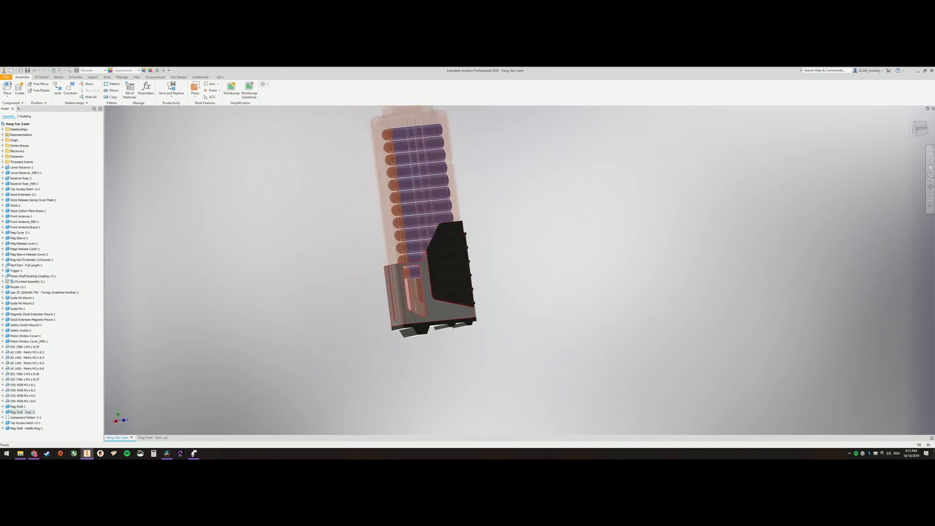
pyautogui.scroll(3, 416, 278)
pyautogui.click(453, 219)
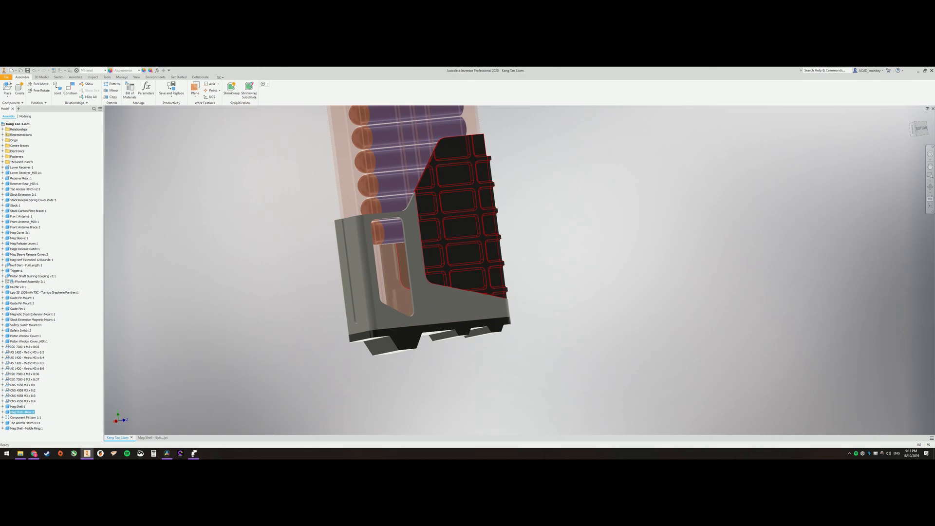
pyautogui.scroll(-3, 432, 234)
pyautogui.scroll(3, 431, 220)
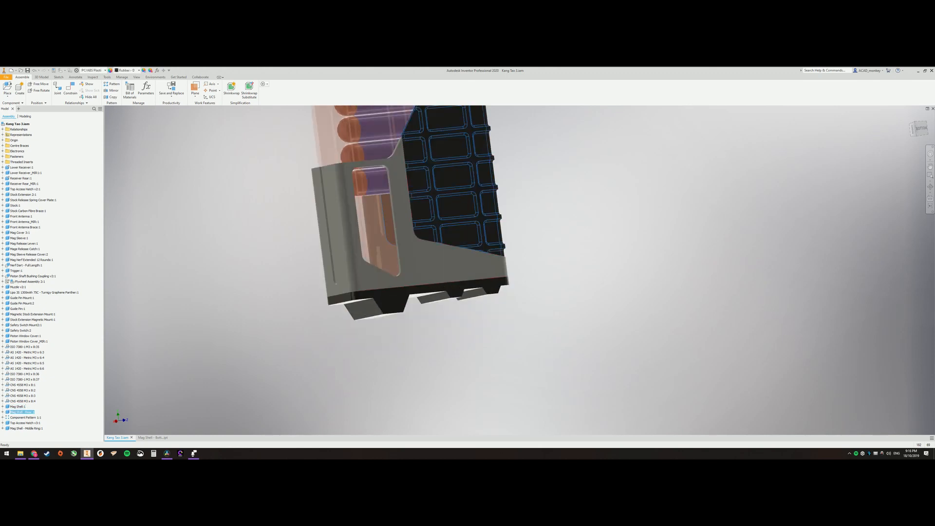
pyautogui.scroll(-3, 431, 219)
pyautogui.press('Escape')
pyautogui.scroll(5, 439, 234)
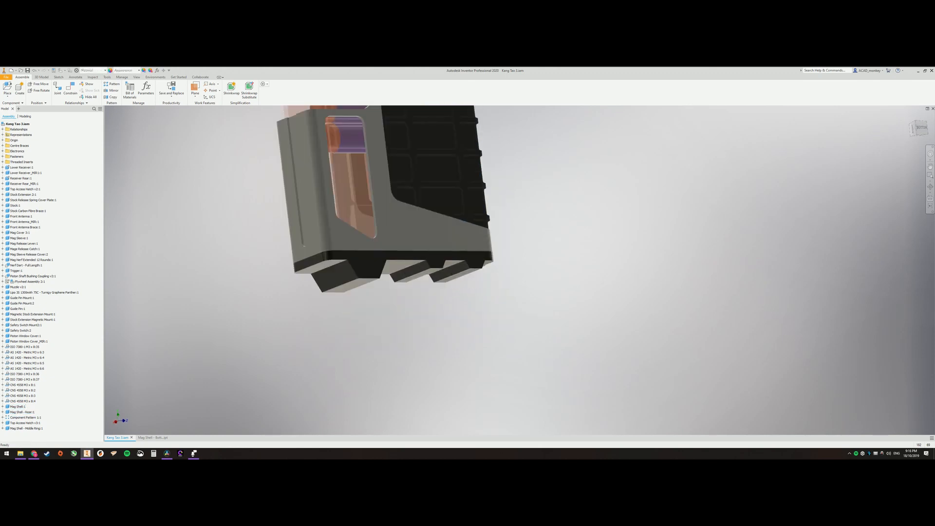
pyautogui.keyDown('shift'); pyautogui.moveTo(438, 234); pyautogui.dragTo(409, 190, button='middle'); pyautogui.keyUp('shift')
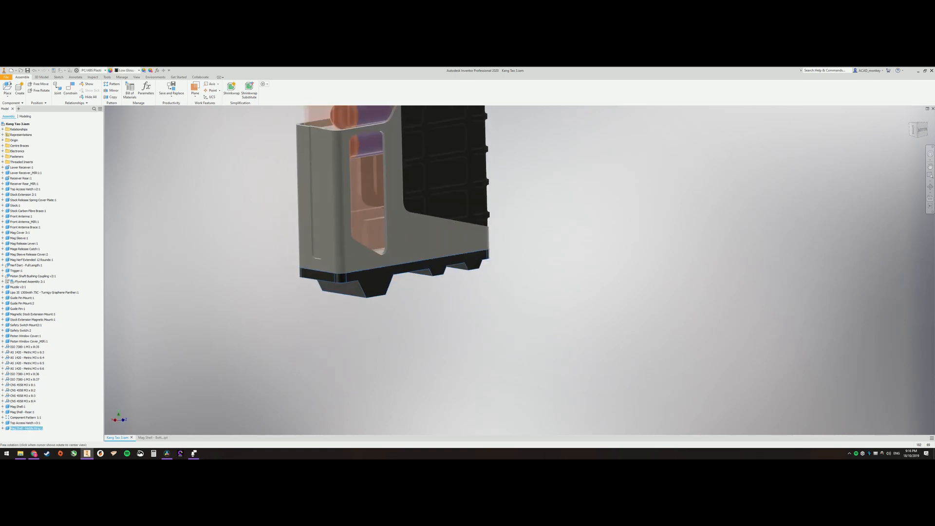
pyautogui.rightClick(483, 322)
pyautogui.press('Escape')
pyautogui.click(336, 182)
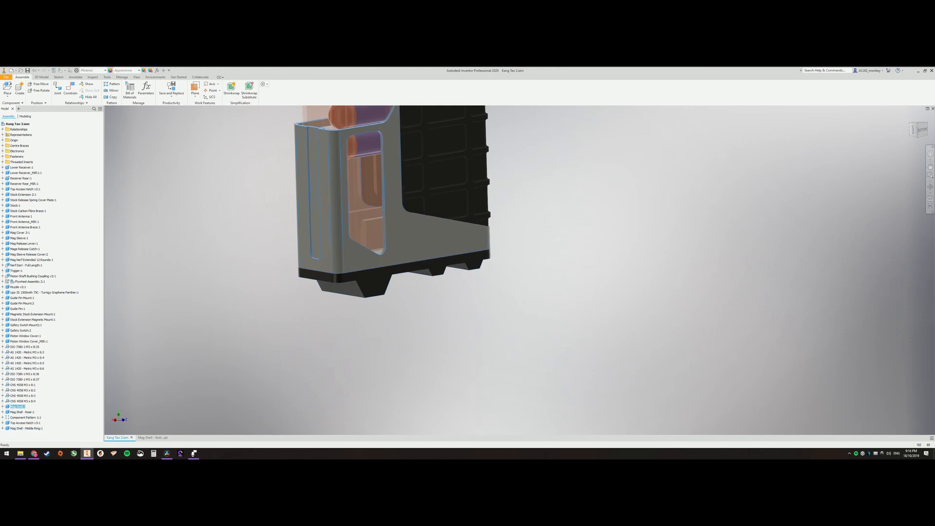
# - Place one instance of the Mag Shell - Bottom part into the assembly
pyautogui.rightClick(468, 293)
pyautogui.click(483, 271)
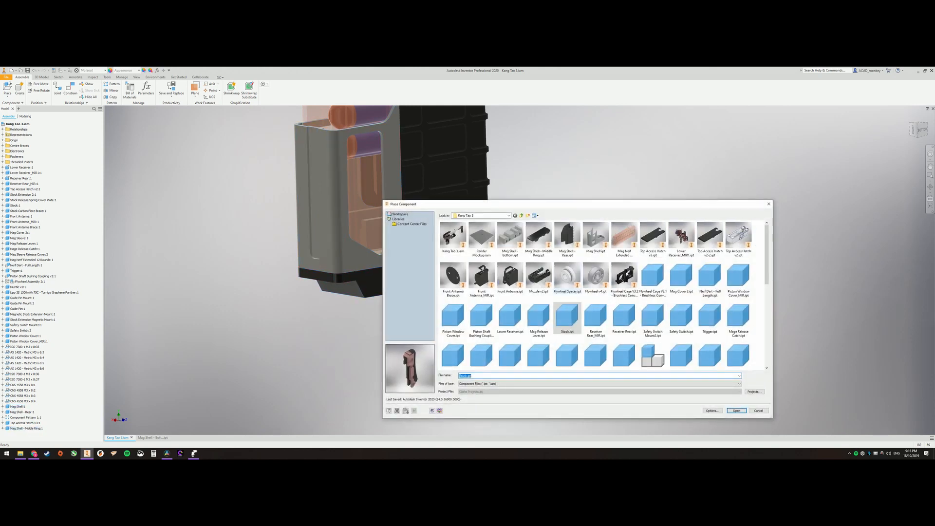
pyautogui.doubleClick(567, 318)
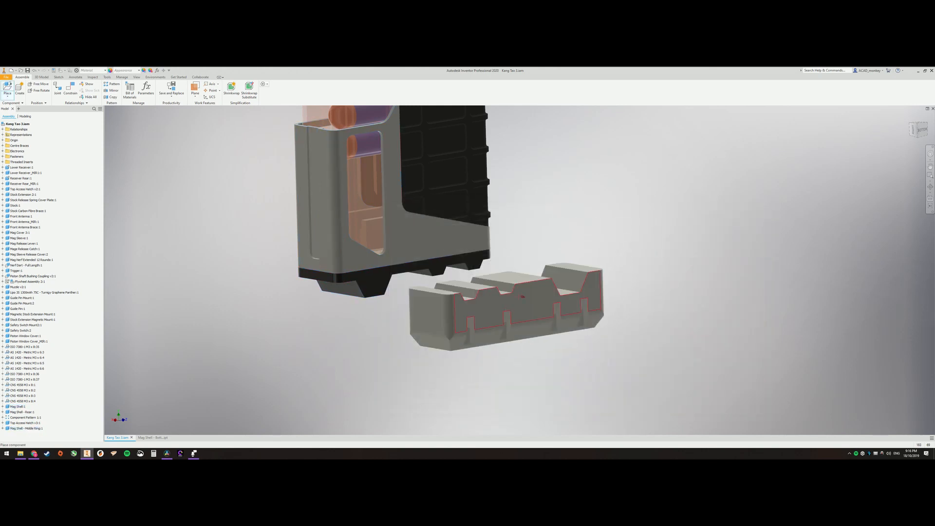
pyautogui.rightClick(534, 252)
pyautogui.click(550, 253)
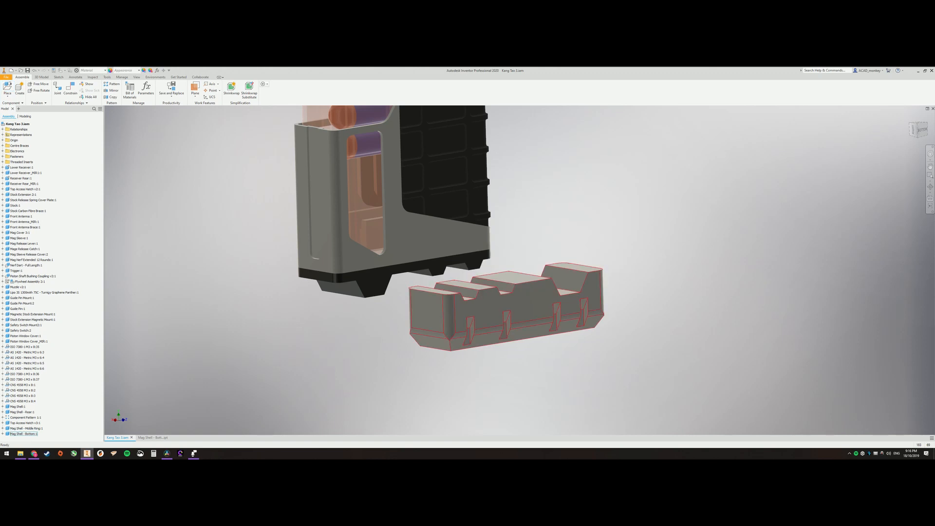
pyautogui.scroll(-3, 467, 292)
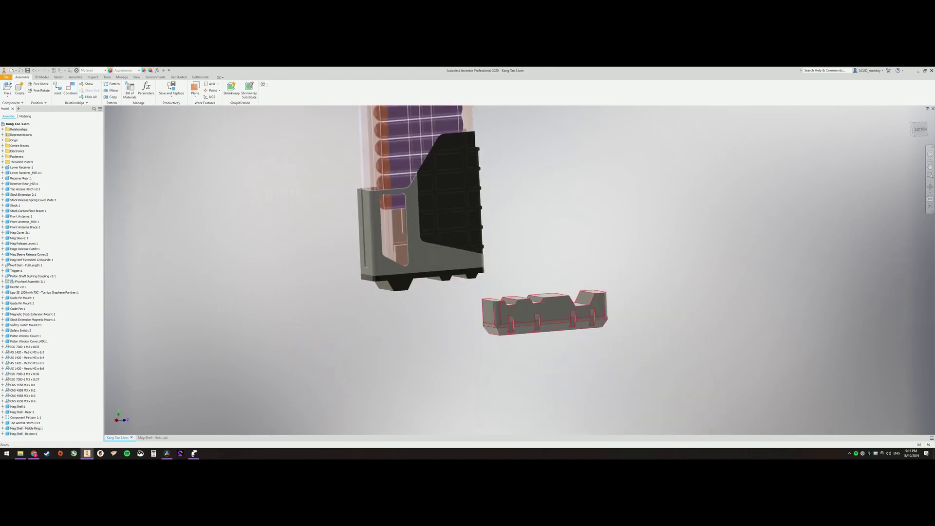
# - Expand the new bottom part's Origin and select its YZ Plane
pyautogui.click(545, 314)
pyautogui.rightClick(292, 235)
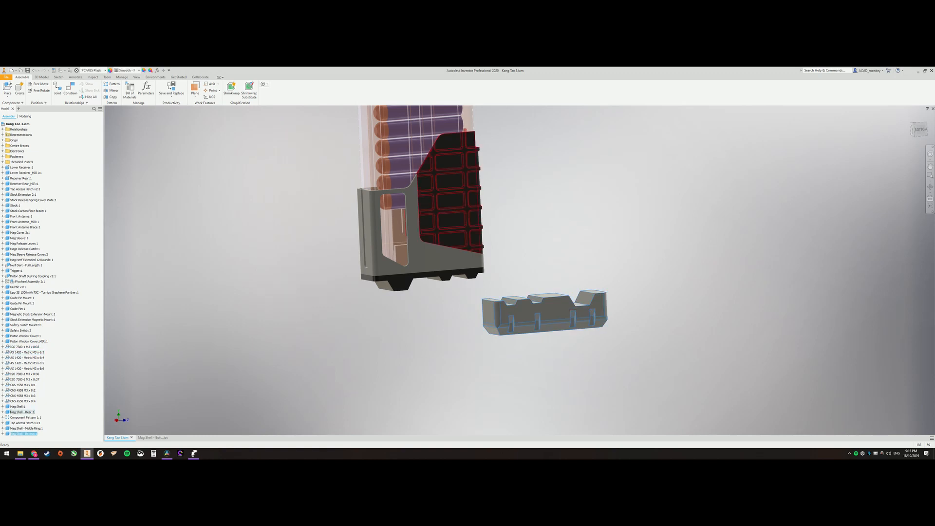
pyautogui.doubleClick(22, 433)
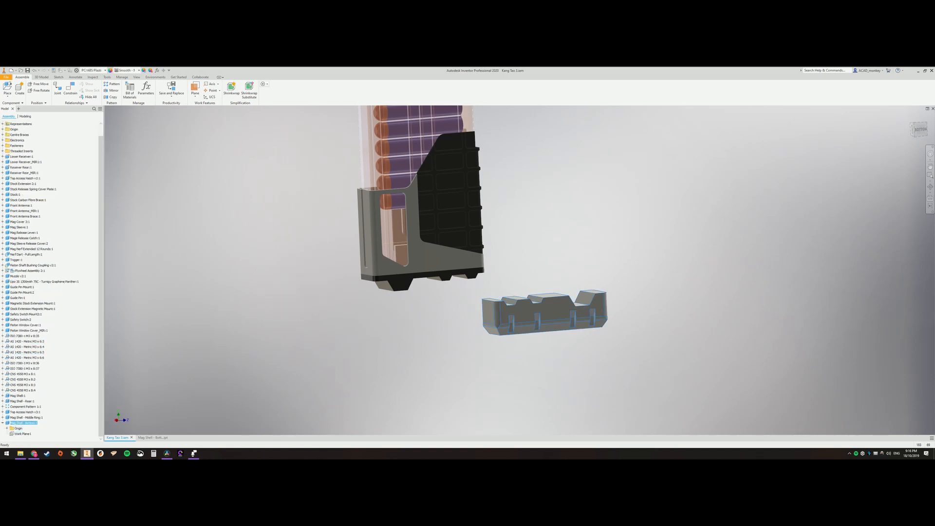
pyautogui.click(24, 396)
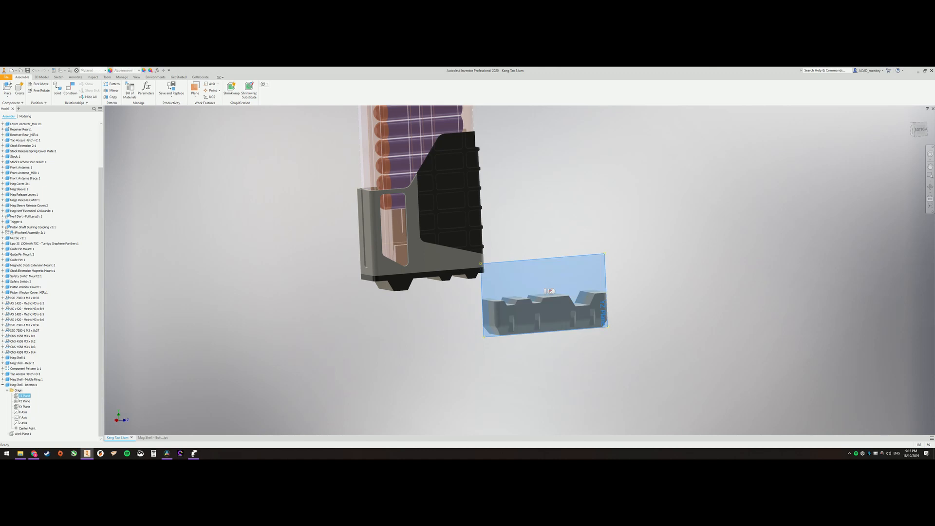
# - Apply a flipped Flush constraint between the Mag Shell and bottom part YZ planes
pyautogui.press('c')
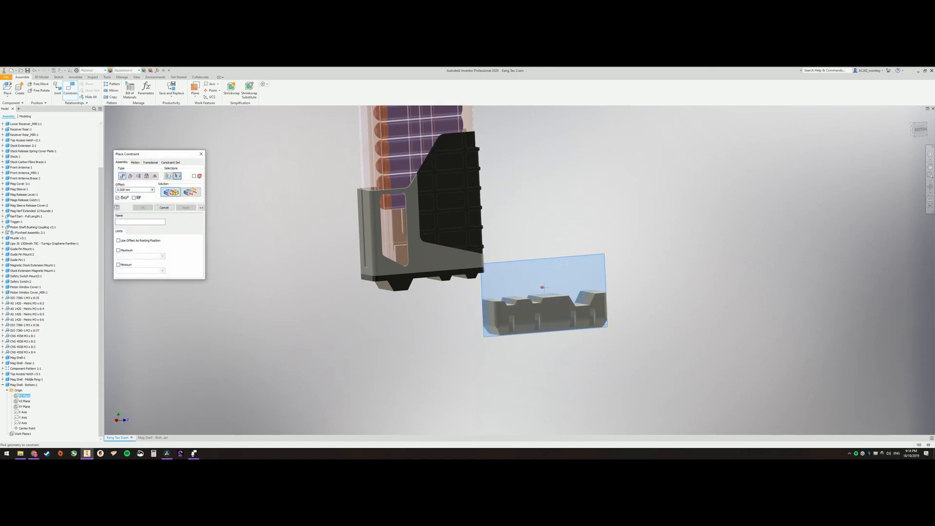
pyautogui.click(4, 357)
pyautogui.click(24, 352)
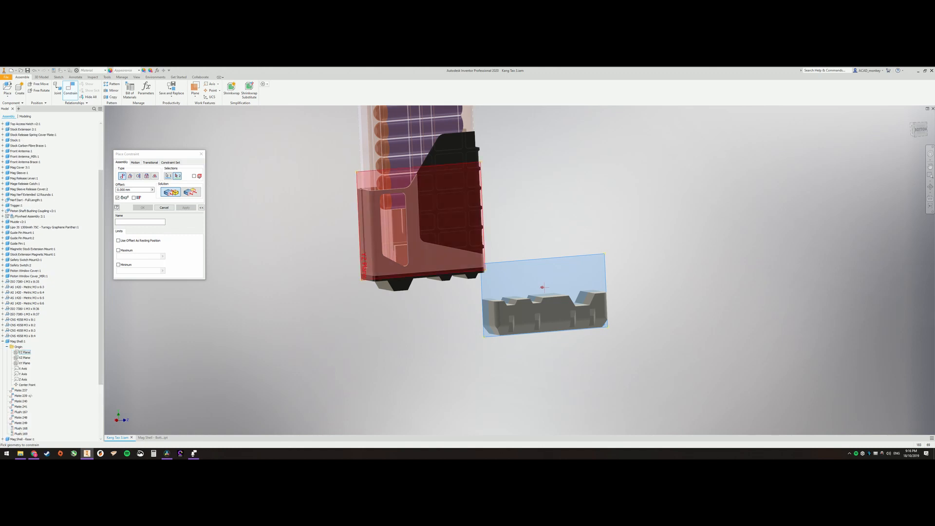
pyautogui.click(542, 287)
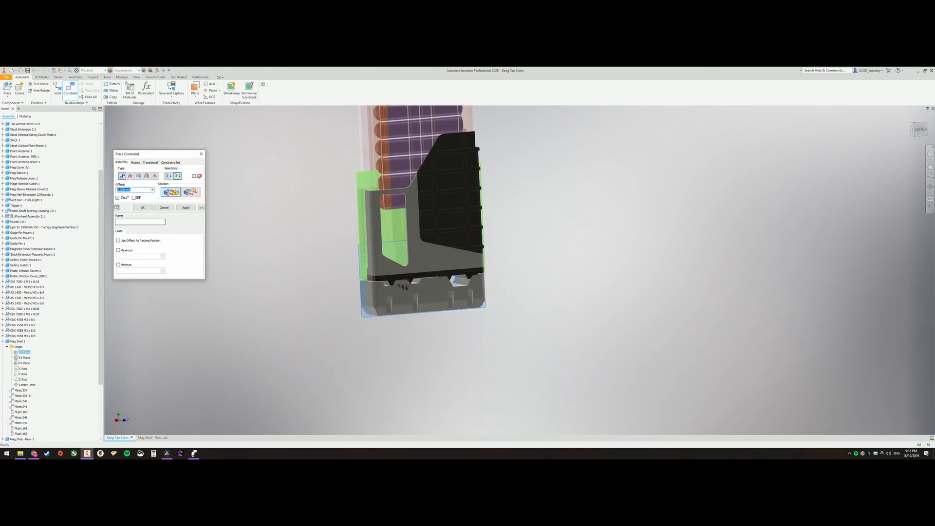
pyautogui.click(191, 192)
pyautogui.click(186, 208)
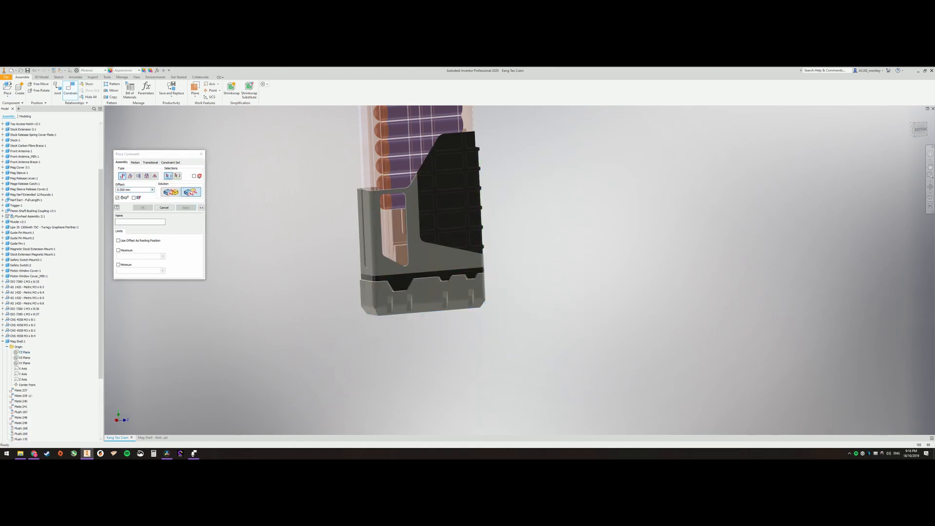
pyautogui.scroll(-4, 51, 329)
pyautogui.scroll(-2, 51, 329)
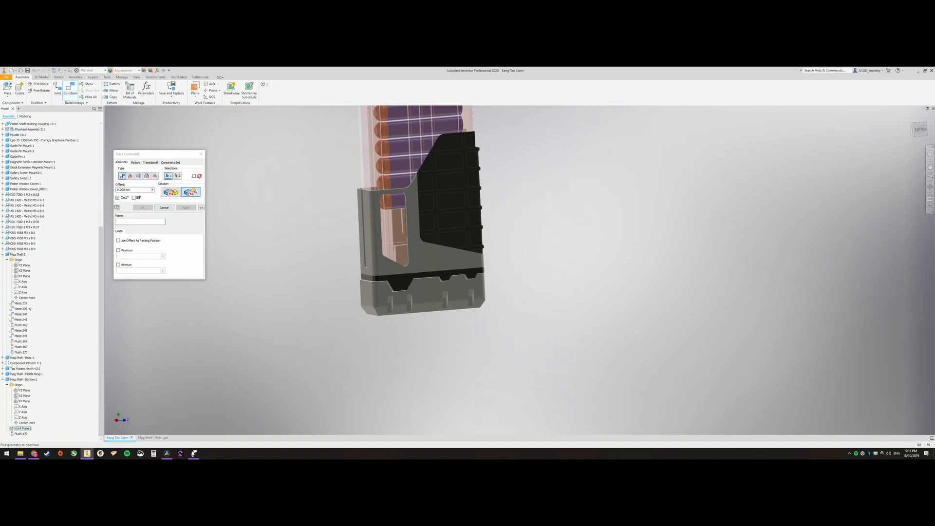
# - Constrain the XY planes of the shell and bottom part, then test its remaining freedom
pyautogui.click(24, 401)
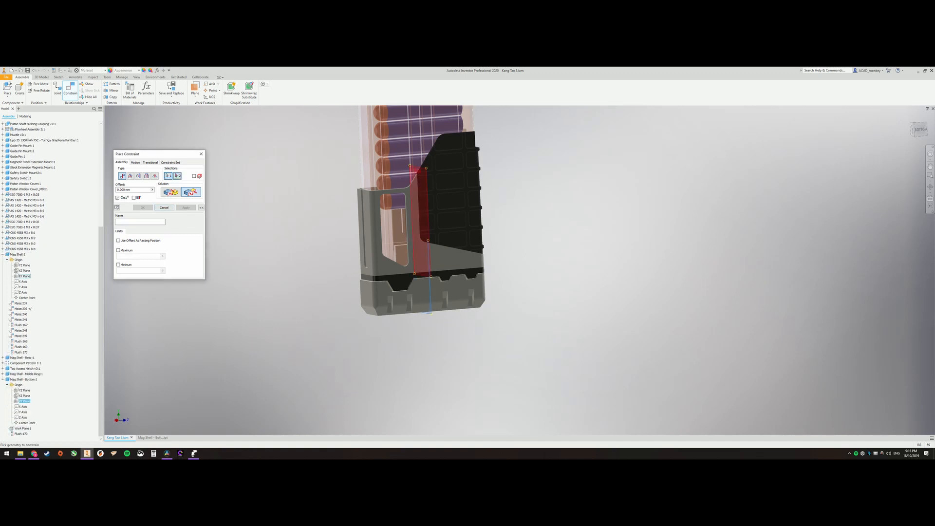
pyautogui.click(24, 276)
pyautogui.click(186, 208)
pyautogui.moveTo(424, 314); pyautogui.dragTo(425, 362)
# - Add a final constraint seating the bottom part into the shell's lower end and inspect the magazine
pyautogui.press('c')
pyautogui.scroll(3, 424, 293)
pyautogui.click(420, 350)
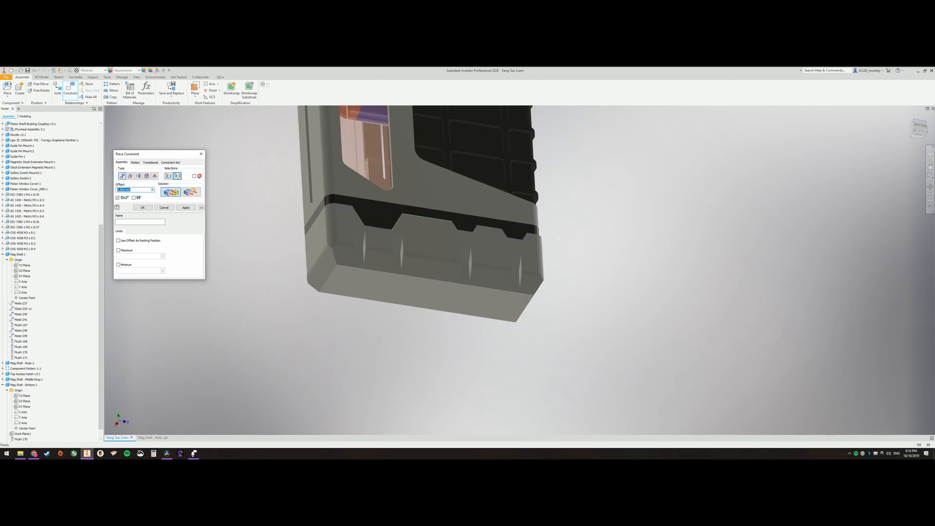
pyautogui.press('Return')
pyautogui.scroll(-4, 423, 256)
pyautogui.keyDown('shift'); pyautogui.moveTo(438, 256); pyautogui.dragTo(380, 220, button='middle'); pyautogui.keyUp('shift')
pyautogui.scroll(3, 366, 220)
pyautogui.scroll(-3, 388, 256)
pyautogui.scroll(4, 351, 293)
pyautogui.click(18, 254)
pyautogui.scroll(3, 366, 293)
pyautogui.keyDown('shift'); pyautogui.moveTo(410, 256); pyautogui.dragTo(387, 242, button='middle'); pyautogui.keyUp('shift')
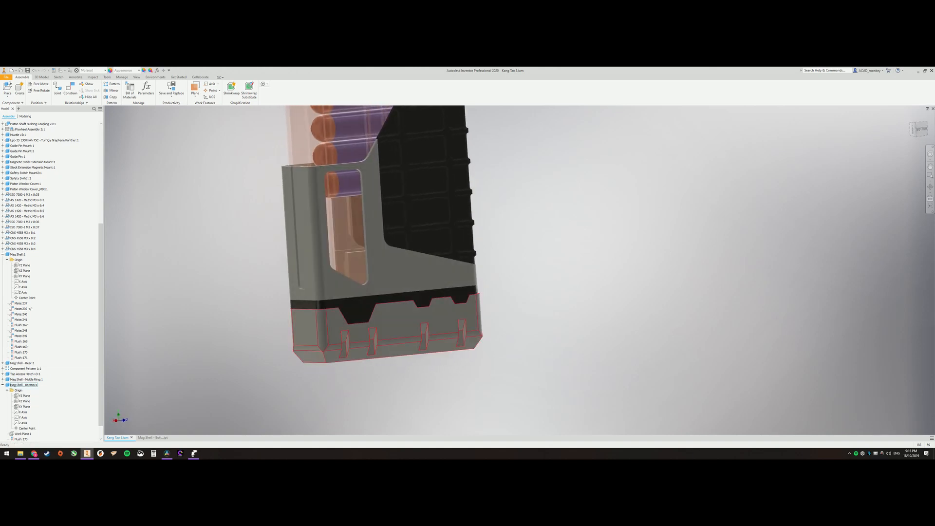
pyautogui.moveTo(409, 255)
pyautogui.keyDown('shift'); pyautogui.mouseDown(button='middle')
pyautogui.moveTo(380, 278)
pyautogui.moveTo(395, 278)
pyautogui.moveTo(395, 241)
pyautogui.mouseUp(button='middle'); pyautogui.keyUp('shift')
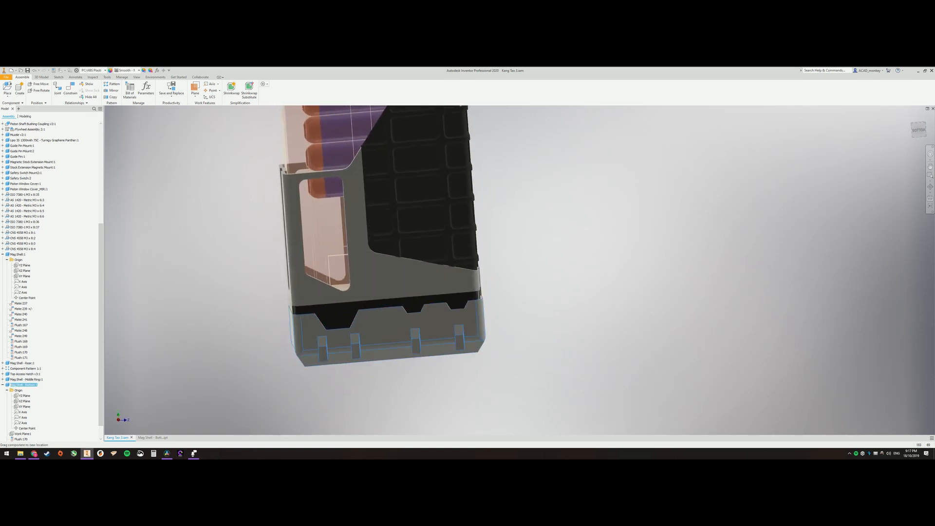
pyautogui.moveTo(409, 256)
pyautogui.keyDown('shift'); pyautogui.mouseDown(button='middle')
pyautogui.moveTo(398, 253)
pyautogui.moveTo(398, 278)
pyautogui.moveTo(402, 252)
pyautogui.mouseUp(button='middle'); pyautogui.keyUp('shift')
pyautogui.scroll(-2, 380, 256)
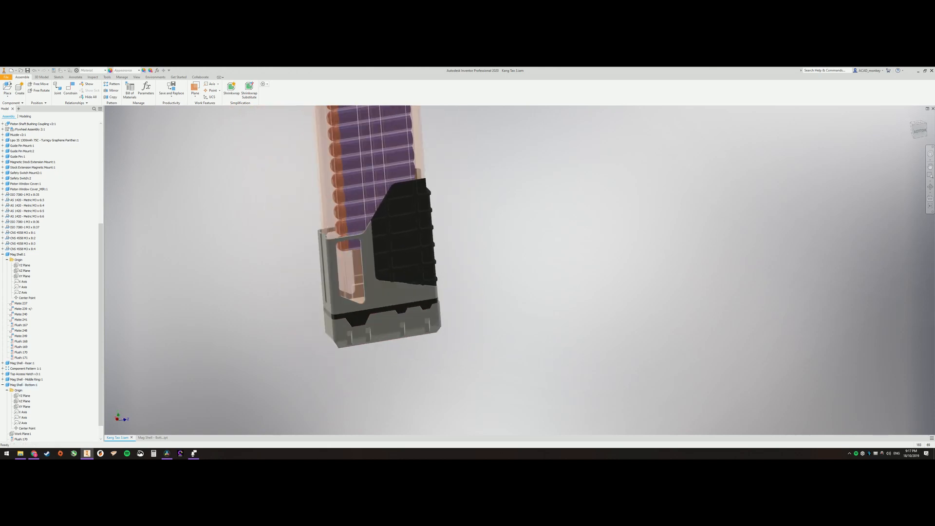
pyautogui.click(18, 255)
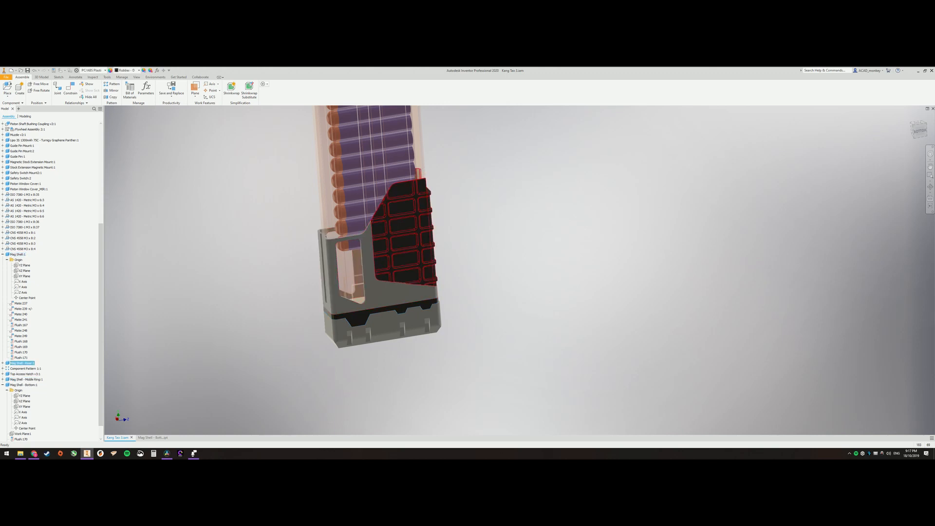
pyautogui.click(21, 363)
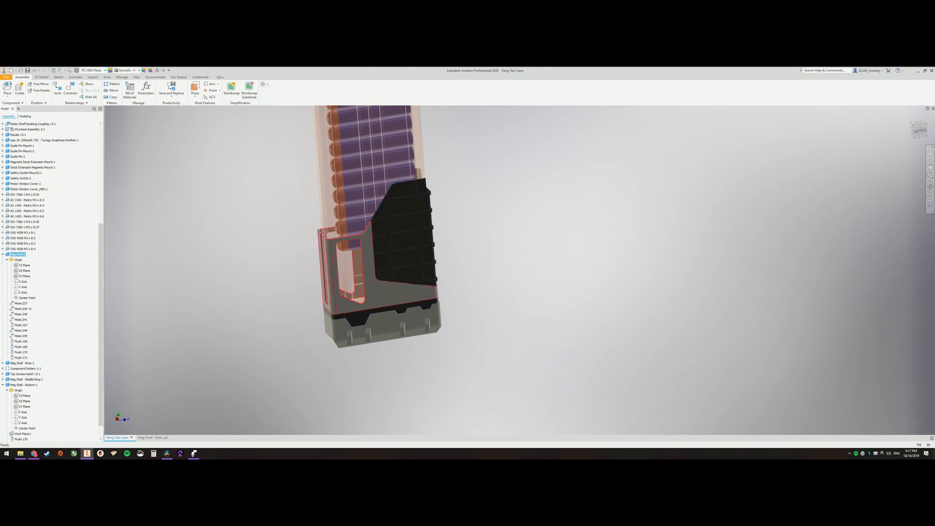
pyautogui.click(26, 379)
pyautogui.click(24, 385)
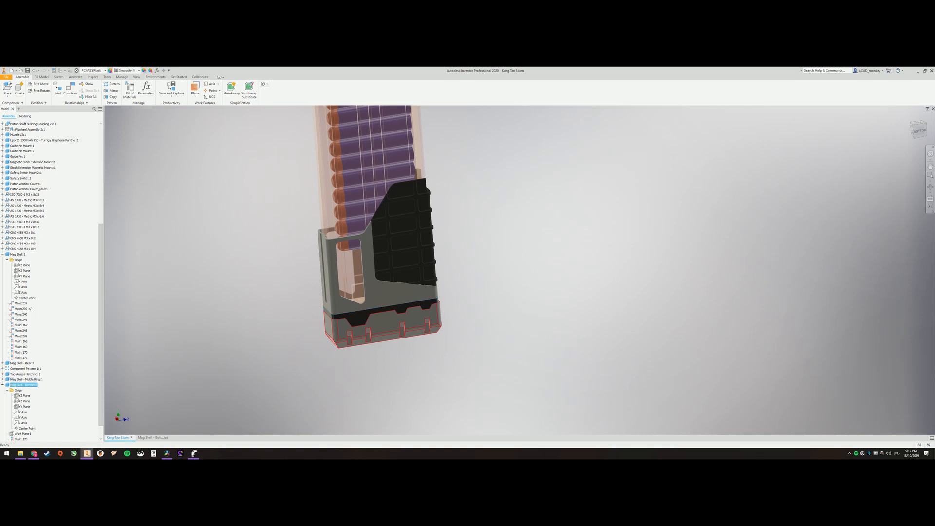
pyautogui.scroll(3, 380, 234)
pyautogui.scroll(-2, 381, 235)
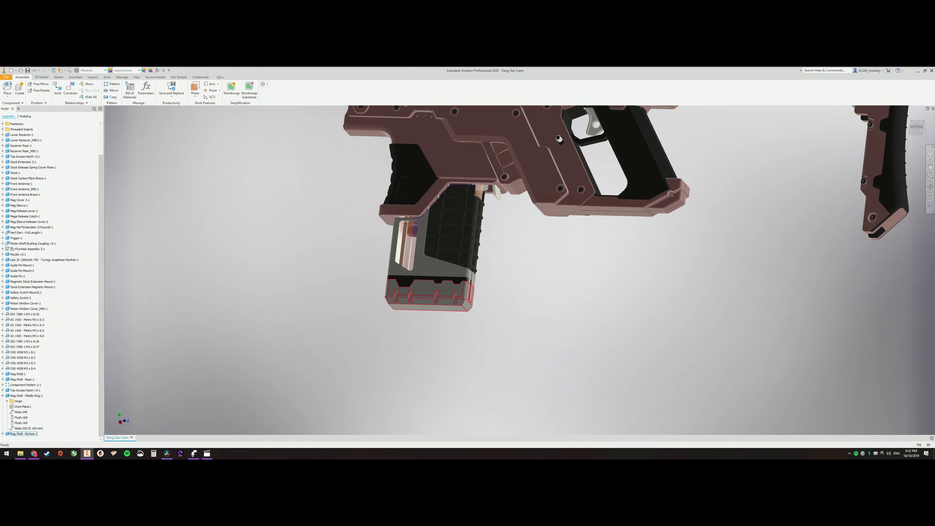
pyautogui.scroll(4, 431, 263)
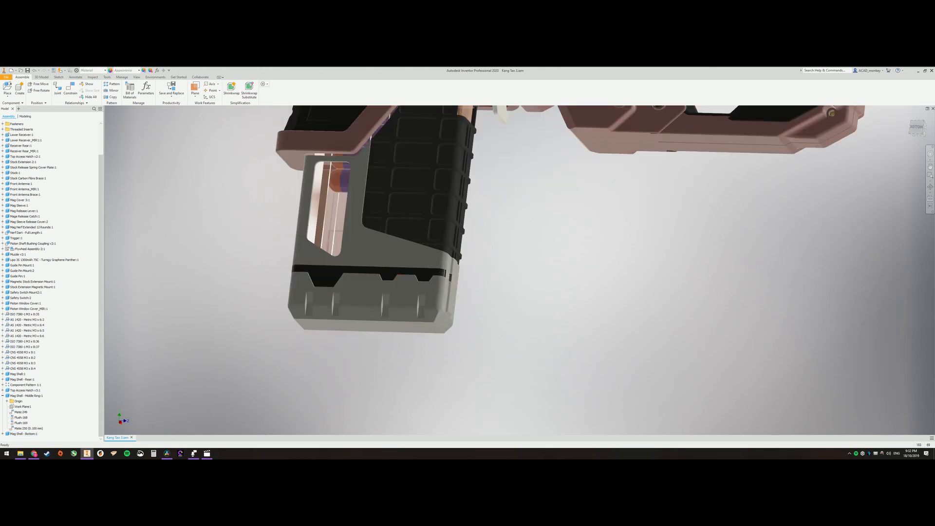
pyautogui.scroll(-4, 431, 263)
# - Select the magazine shell, middle ring and bottom part while orbiting around the grip
pyautogui.keyDown('shift'); pyautogui.moveTo(439, 219); pyautogui.dragTo(410, 249, button='middle'); pyautogui.keyUp('shift')
pyautogui.scroll(8, 431, 293)
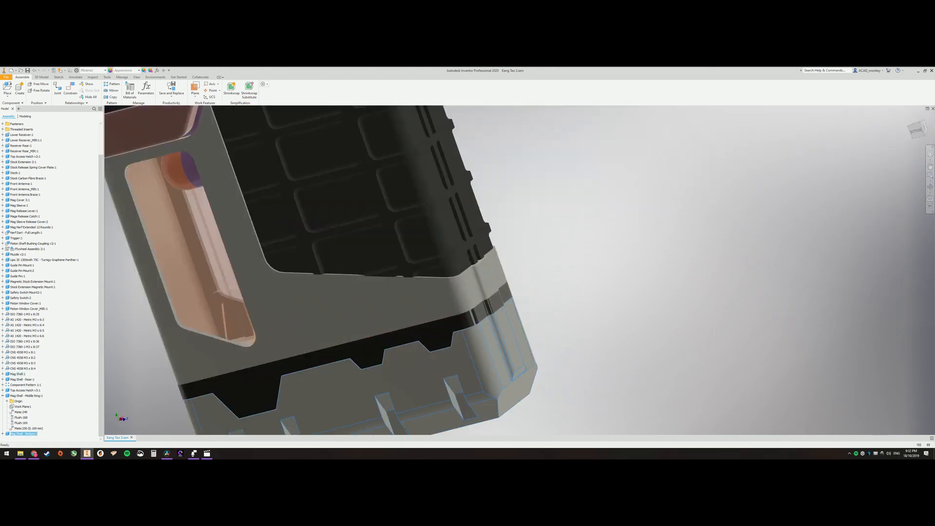
pyautogui.click(22, 374)
pyautogui.keyDown('ctrl'); pyautogui.click(27, 396); pyautogui.keyUp('ctrl')
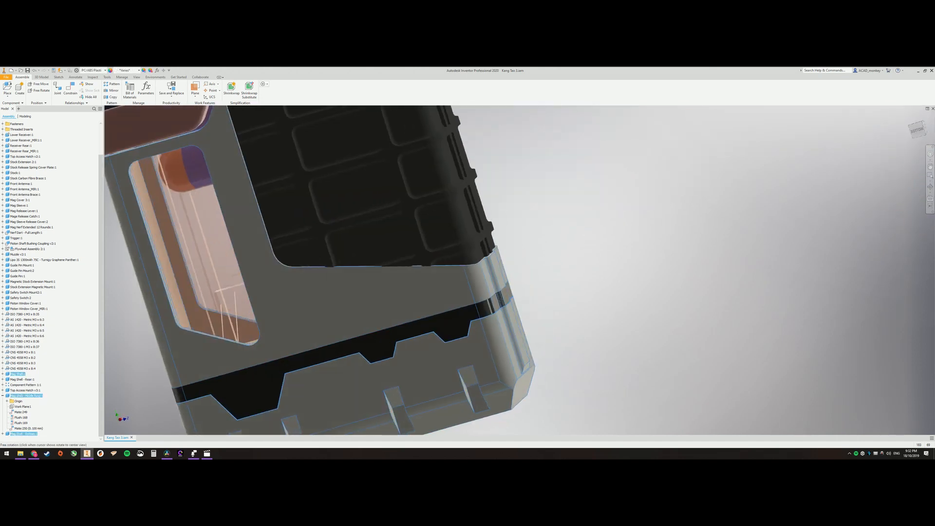
pyautogui.keyDown('shift'); pyautogui.moveTo(439, 255); pyautogui.dragTo(409, 219, button='middle'); pyautogui.keyUp('shift')
pyautogui.scroll(-4, 365, 255)
pyautogui.scroll(4, 329, 256)
pyautogui.scroll(-8, 439, 256)
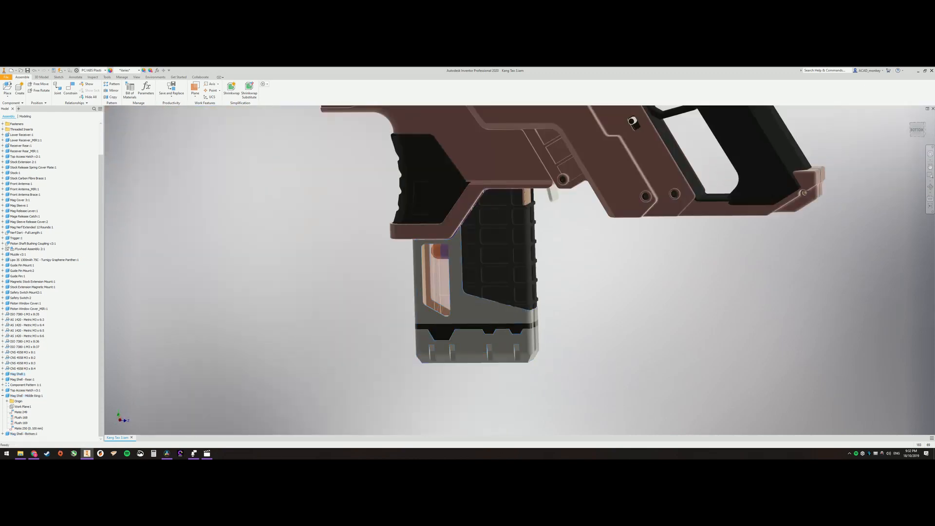
pyautogui.keyDown('shift'); pyautogui.moveTo(439, 256); pyautogui.dragTo(409, 219, button='middle'); pyautogui.keyUp('shift')
pyautogui.scroll(6, 453, 277)
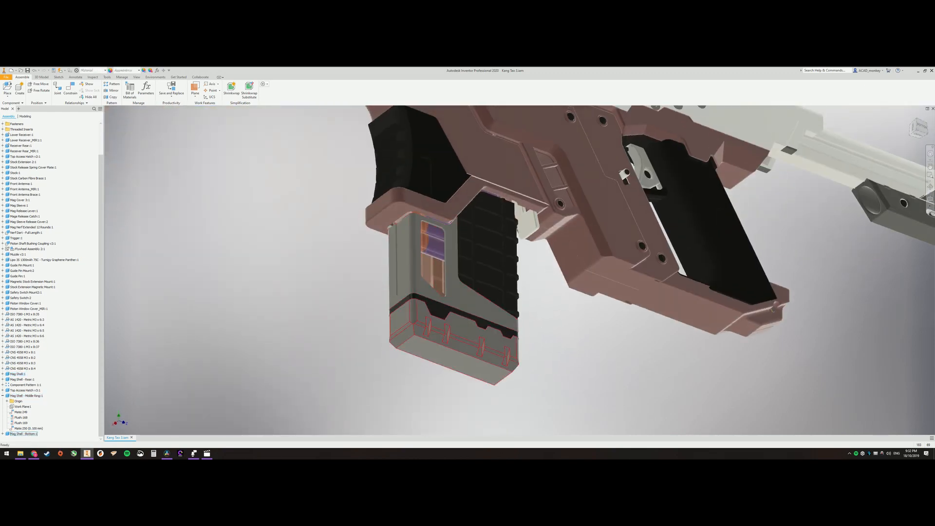
pyautogui.keyDown('shift'); pyautogui.moveTo(512, 256); pyautogui.dragTo(475, 219, button='middle'); pyautogui.keyUp('shift')
pyautogui.click(439, 350)
pyautogui.scroll(-8, 454, 292)
pyautogui.scroll(8, 438, 292)
pyautogui.keyDown('shift'); pyautogui.moveTo(512, 256); pyautogui.dragTo(417, 182, button='middle'); pyautogui.keyUp('shift')
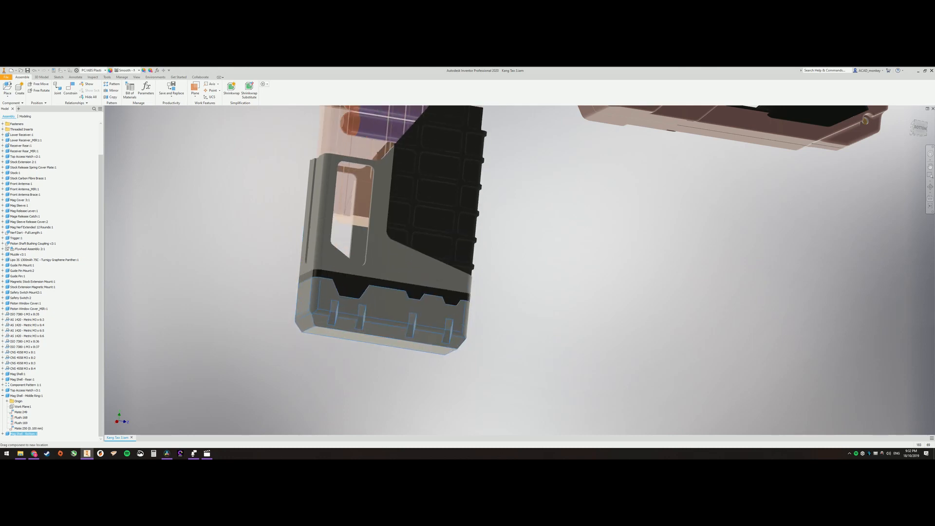
pyautogui.scroll(-8, 439, 257)
pyautogui.scroll(5, 439, 220)
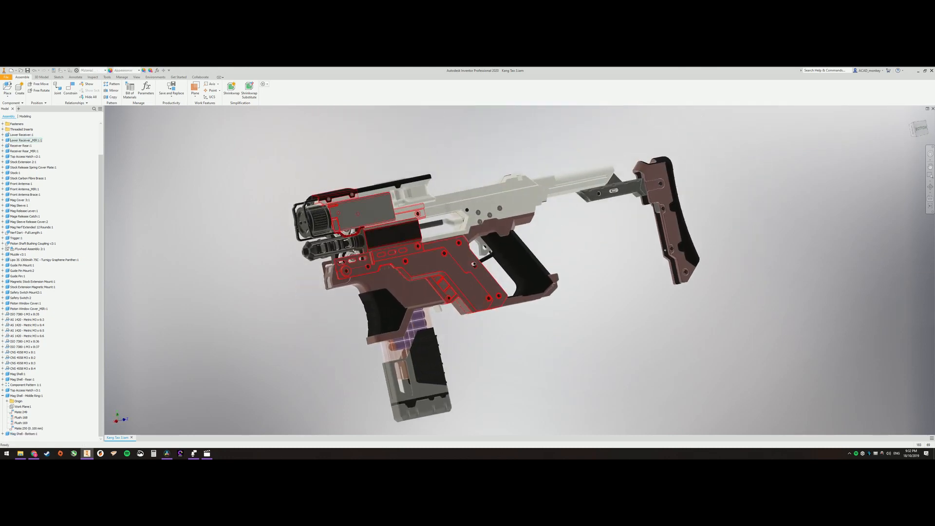
pyautogui.scroll(6, 402, 256)
pyautogui.scroll(-6, 439, 256)
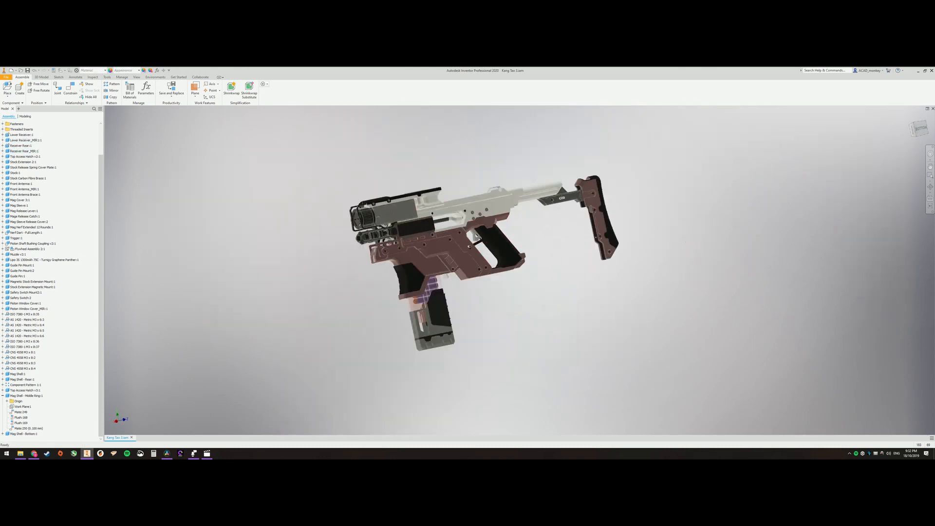
pyautogui.moveTo(438, 256)
pyautogui.keyDown('shift'); pyautogui.mouseDown(button='middle')
pyautogui.moveTo(475, 329)
pyautogui.moveTo(438, 256)
pyautogui.mouseUp(button='middle'); pyautogui.keyUp('shift')
pyautogui.scroll(6, 409, 241)
pyautogui.scroll(4, 409, 242)
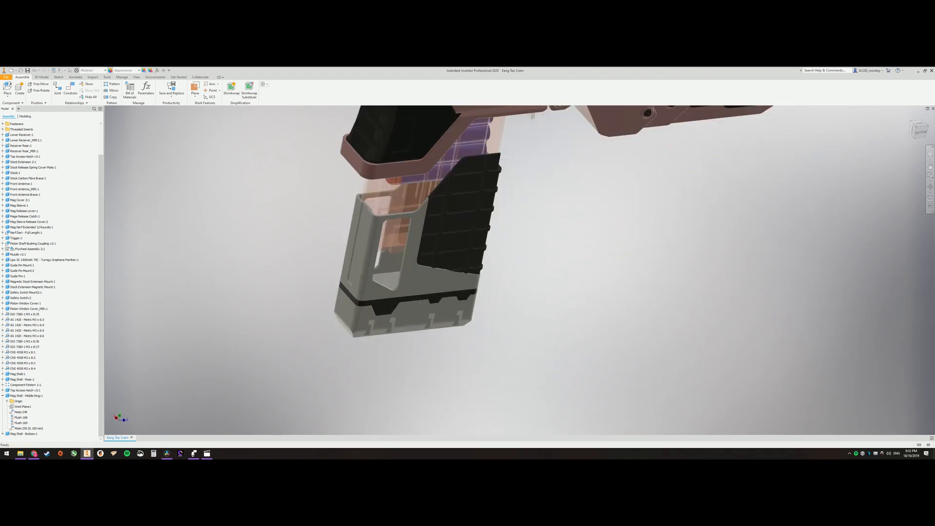
# - Free-move the magazine shell down out of the grip and inspect its dart insert
pyautogui.moveTo(387, 241); pyautogui.dragTo(388, 278)
pyautogui.click(920, 130)
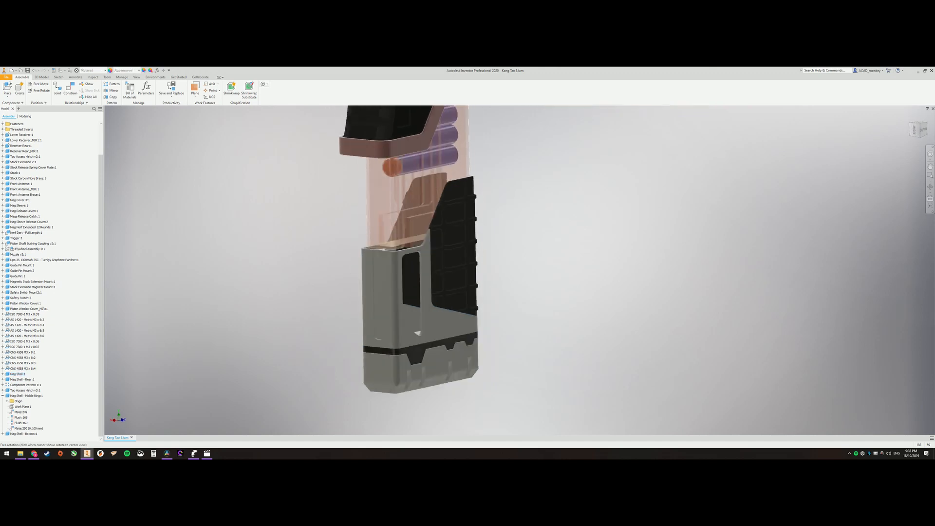
pyautogui.scroll(-5, 439, 256)
pyautogui.click(453, 234)
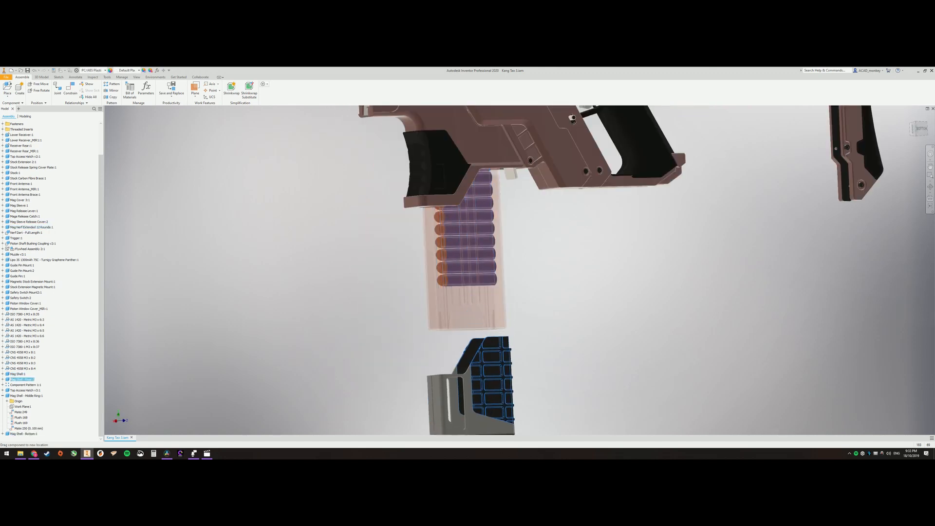
pyautogui.scroll(8, 468, 307)
pyautogui.moveTo(469, 307)
pyautogui.keyDown('shift'); pyautogui.mouseDown(button='middle')
pyautogui.moveTo(555, 278)
pyautogui.moveTo(468, 329)
pyautogui.mouseUp(button='middle'); pyautogui.keyUp('shift')
pyautogui.scroll(-5, 512, 271)
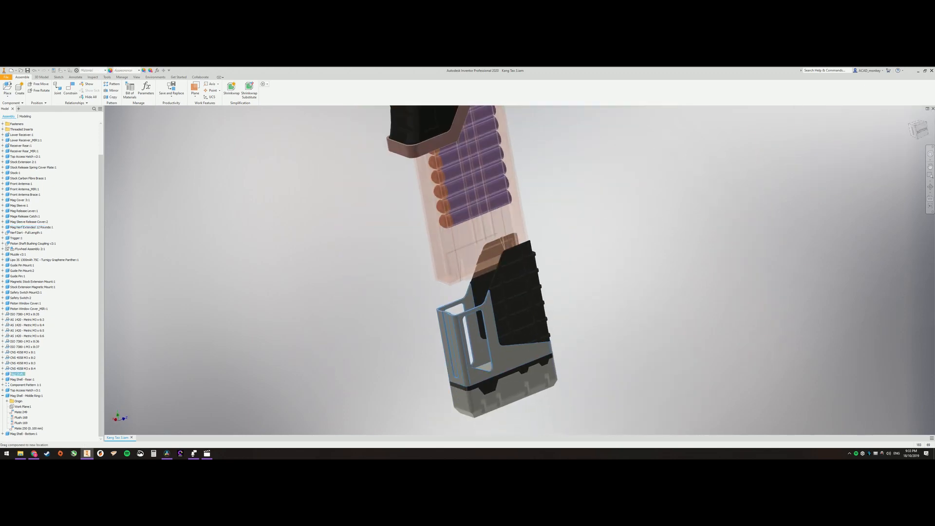
pyautogui.scroll(-8, 512, 271)
pyautogui.scroll(-3, 511, 270)
pyautogui.scroll(3, 511, 270)
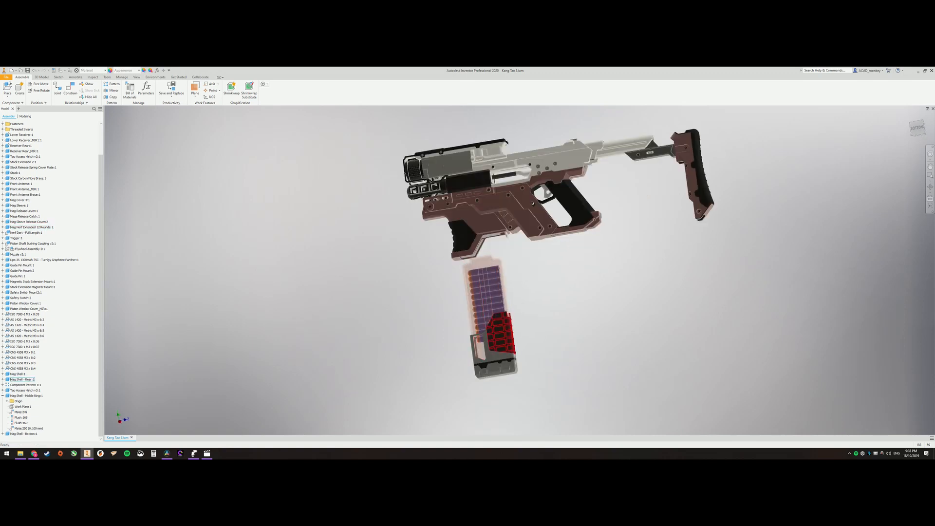
pyautogui.keyDown('shift'); pyautogui.moveTo(512, 271); pyautogui.dragTo(504, 249, button='middle'); pyautogui.keyUp('shift')
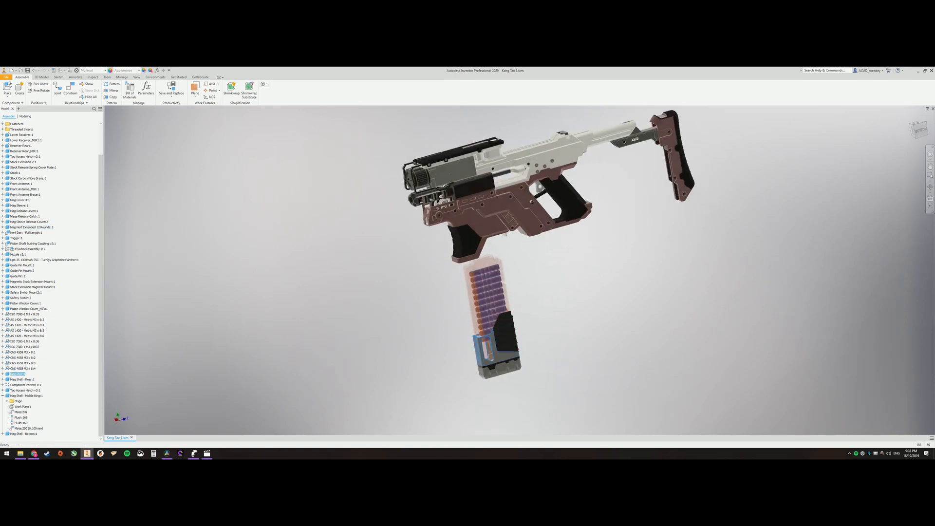
# - Slide the magazine back up into the grip and orbit the whole blaster
pyautogui.moveTo(492, 329); pyautogui.dragTo(497, 256)
pyautogui.scroll(5, 504, 234)
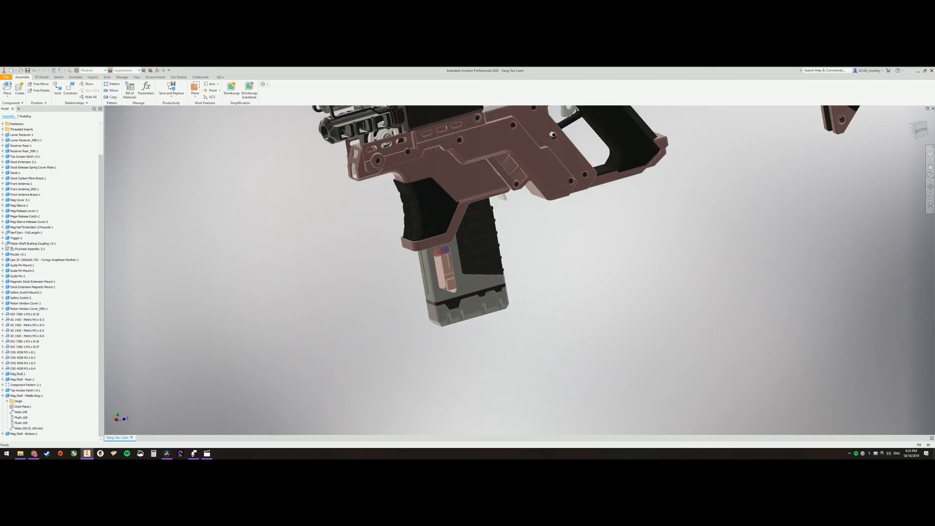
pyautogui.keyDown('shift'); pyautogui.moveTo(504, 234); pyautogui.dragTo(508, 196, button='middle'); pyautogui.keyUp('shift')
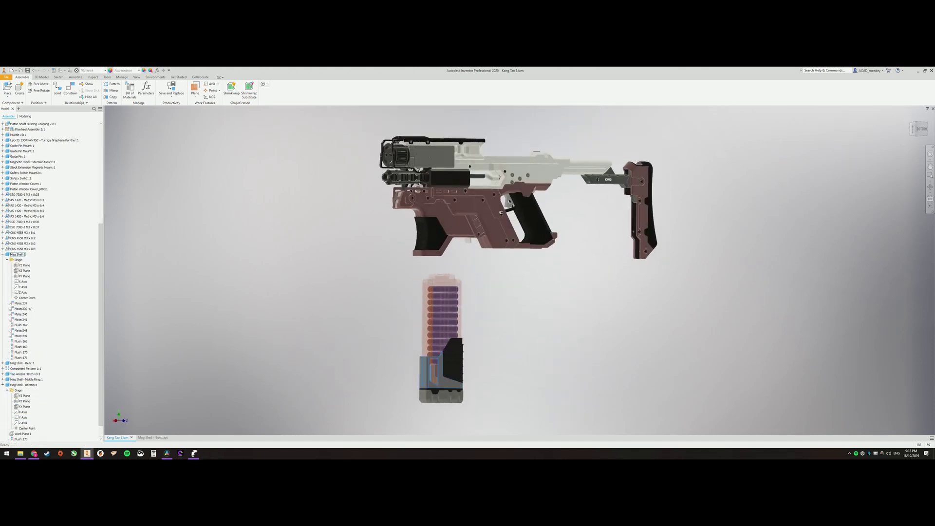
pyautogui.moveTo(442, 366); pyautogui.dragTo(442, 285)
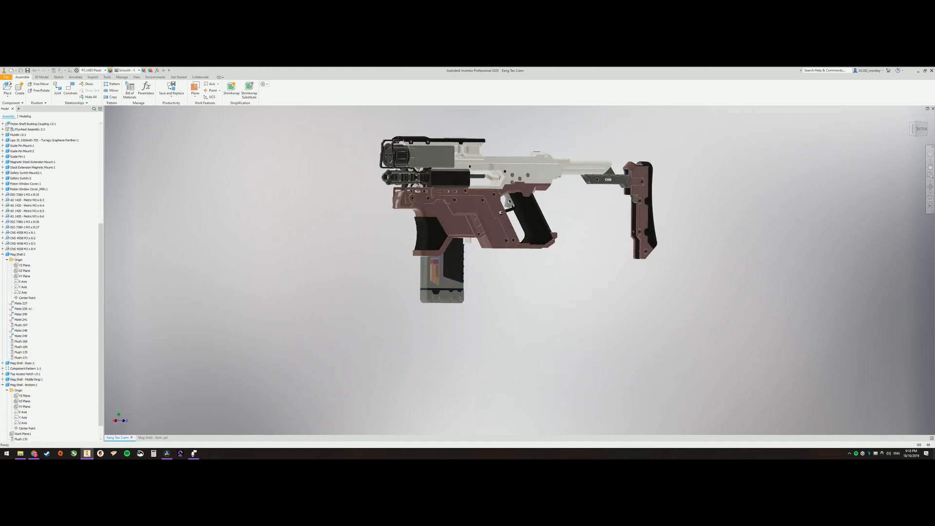
pyautogui.keyDown('shift'); pyautogui.moveTo(490, 233); pyautogui.dragTo(409, 242, button='middle'); pyautogui.keyUp('shift')
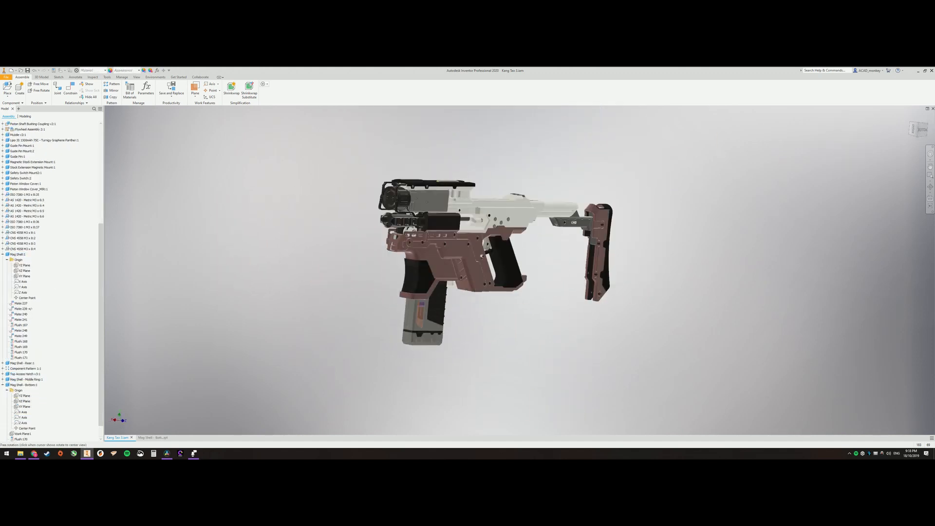
pyautogui.keyDown('shift'); pyautogui.moveTo(512, 257); pyautogui.dragTo(468, 220, button='middle'); pyautogui.keyUp('shift')
pyautogui.scroll(3, 475, 256)
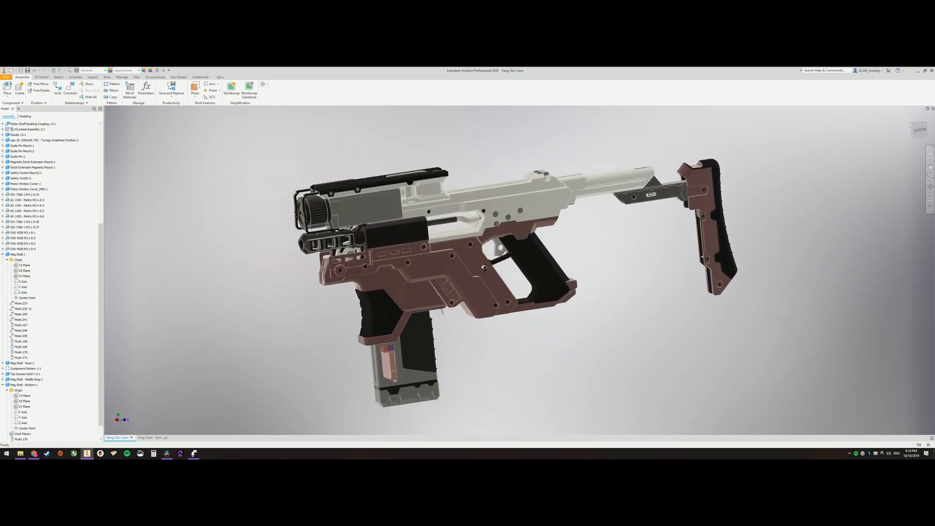
pyautogui.moveTo(483, 269)
pyautogui.keyDown('shift'); pyautogui.mouseDown(button='middle')
pyautogui.moveTo(503, 280)
pyautogui.moveTo(479, 262)
pyautogui.moveTo(493, 269)
pyautogui.moveTo(488, 261)
pyautogui.mouseUp(button='middle'); pyautogui.keyUp('shift')
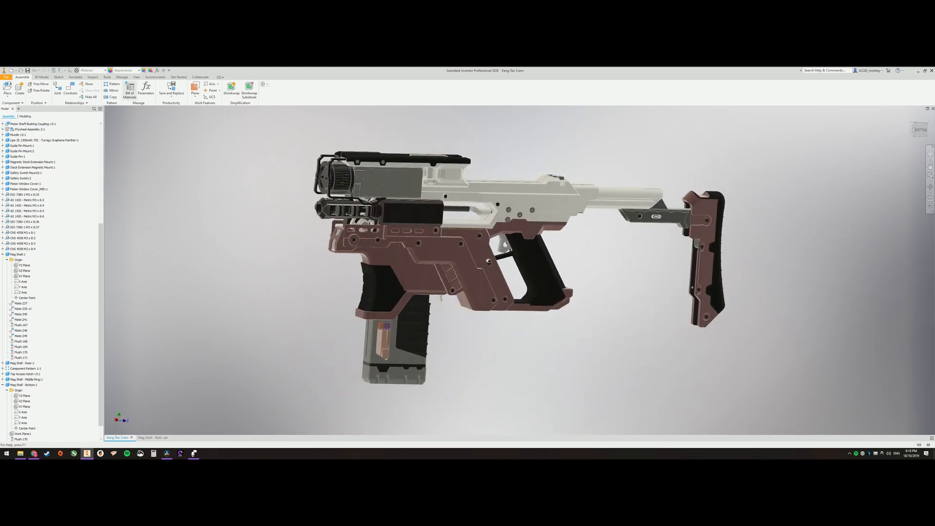
# - Apply a Half Section View through a picked face, offset deep enough to expose the darts
pyautogui.click(137, 77)
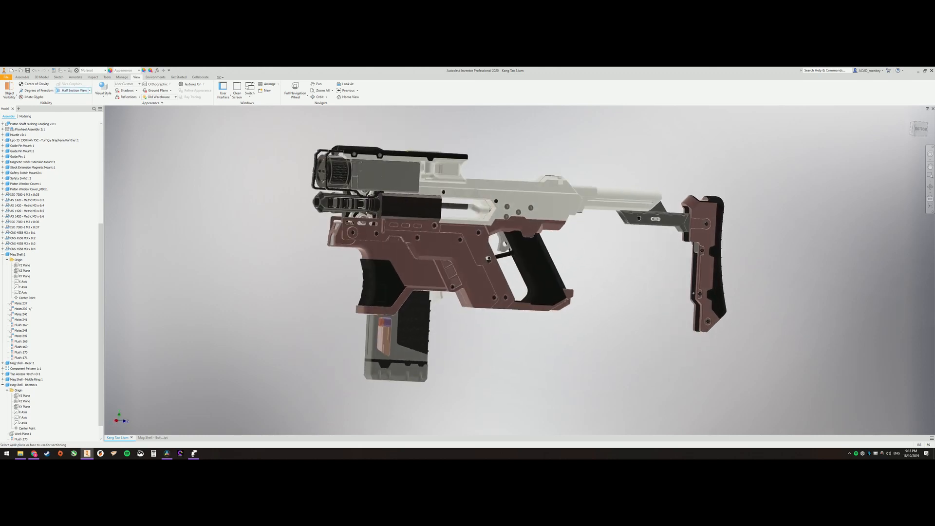
pyautogui.keyDown('shift'); pyautogui.moveTo(488, 261); pyautogui.dragTo(511, 270, button='middle'); pyautogui.keyUp('shift')
pyautogui.click(512, 271)
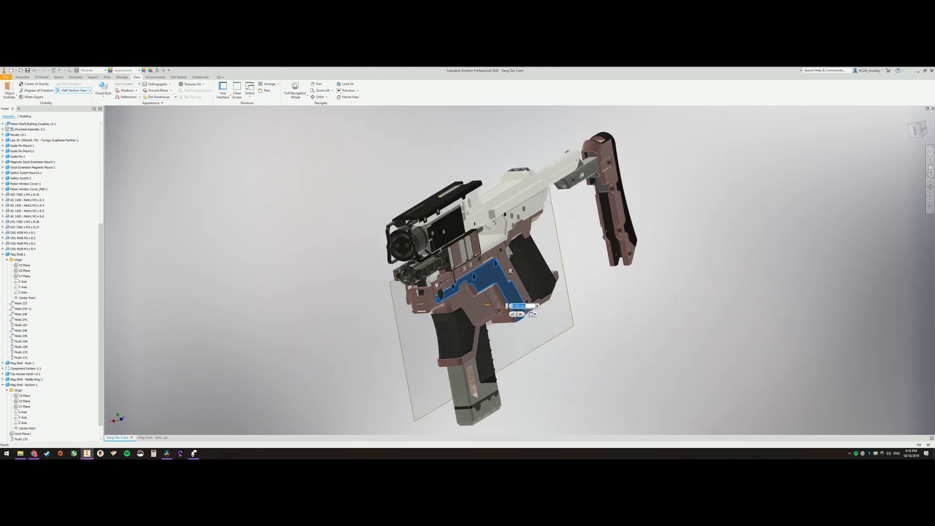
pyautogui.moveTo(512, 300); pyautogui.dragTo(433, 311)
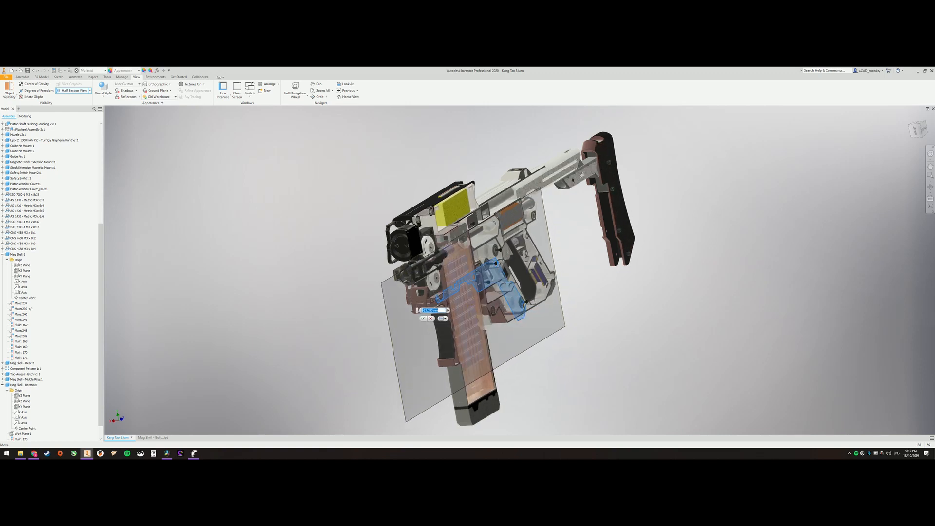
pyautogui.moveTo(443, 310); pyautogui.dragTo(436, 310)
pyautogui.press('Return')
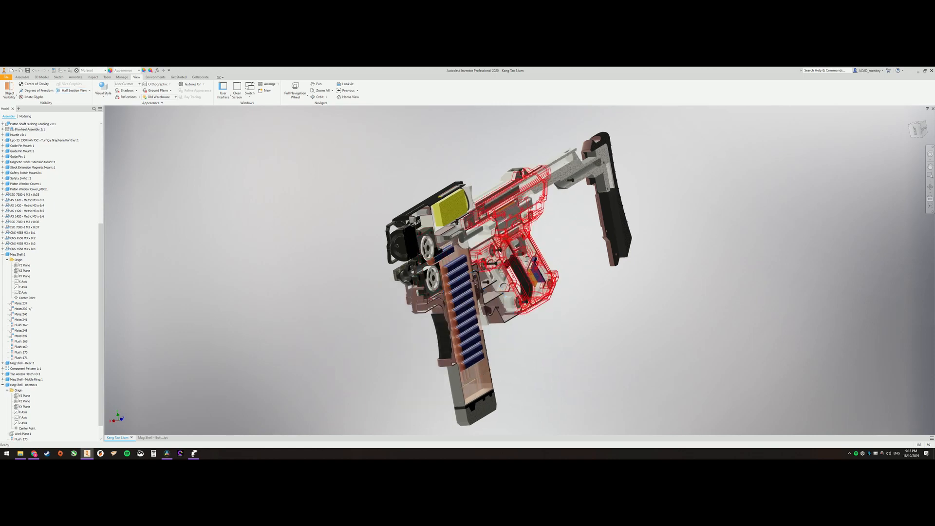
# - View the sectioned blaster straight from the side via the ViewCube
pyautogui.click(918, 129)
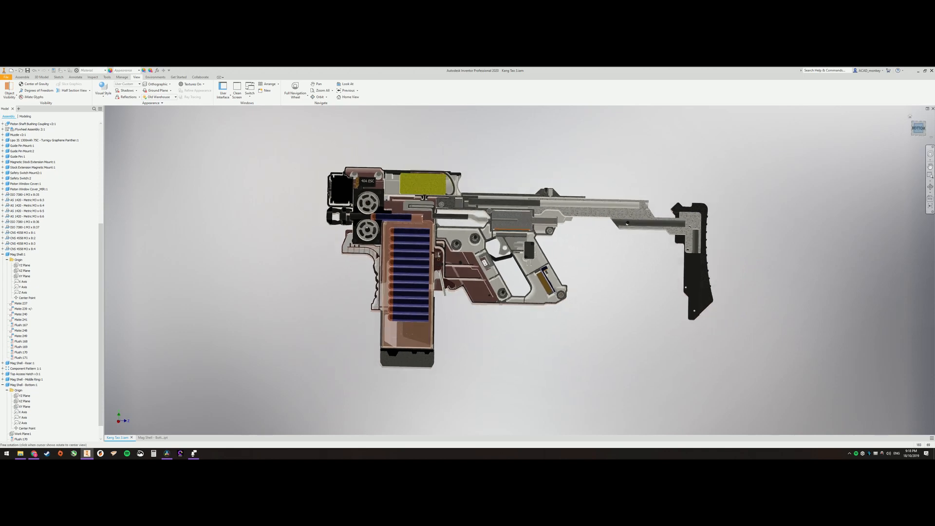
pyautogui.scroll(2, 526, 245)
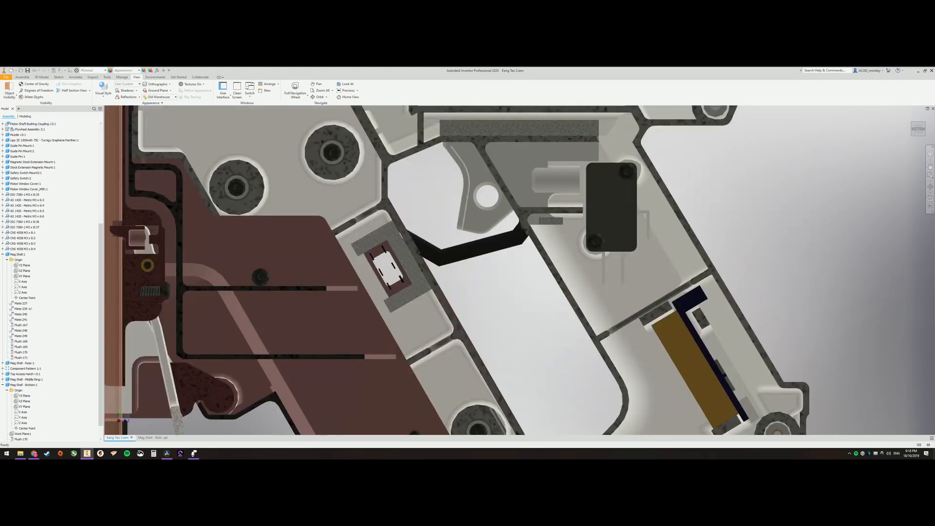
pyautogui.scroll(-5, 512, 255)
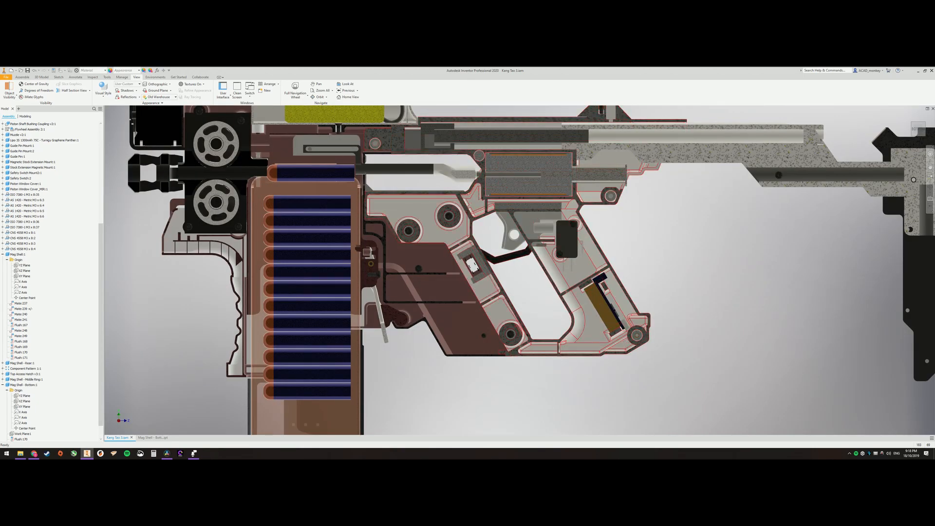
pyautogui.scroll(-3, 511, 256)
pyautogui.click(28, 129)
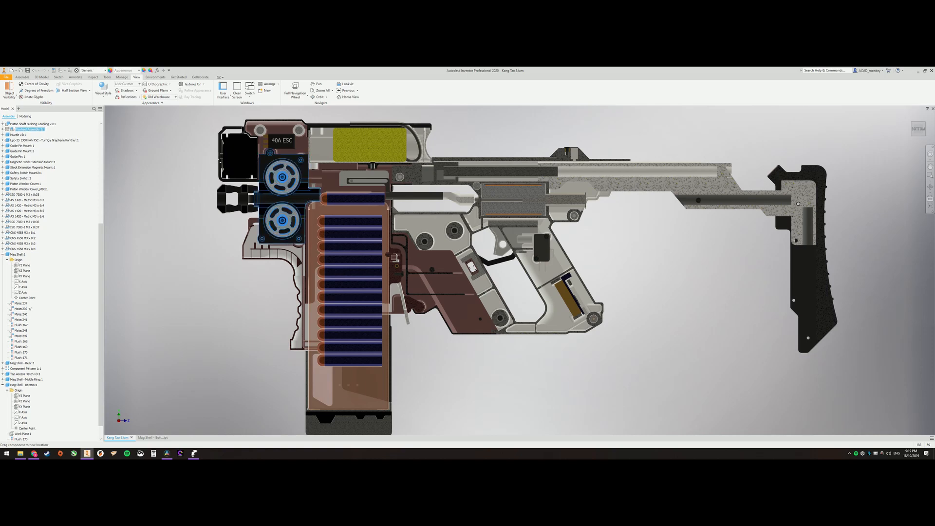
pyautogui.keyDown('shift'); pyautogui.moveTo(511, 292); pyautogui.dragTo(556, 249, button='middle'); pyautogui.keyUp('shift')
pyautogui.click(27, 130)
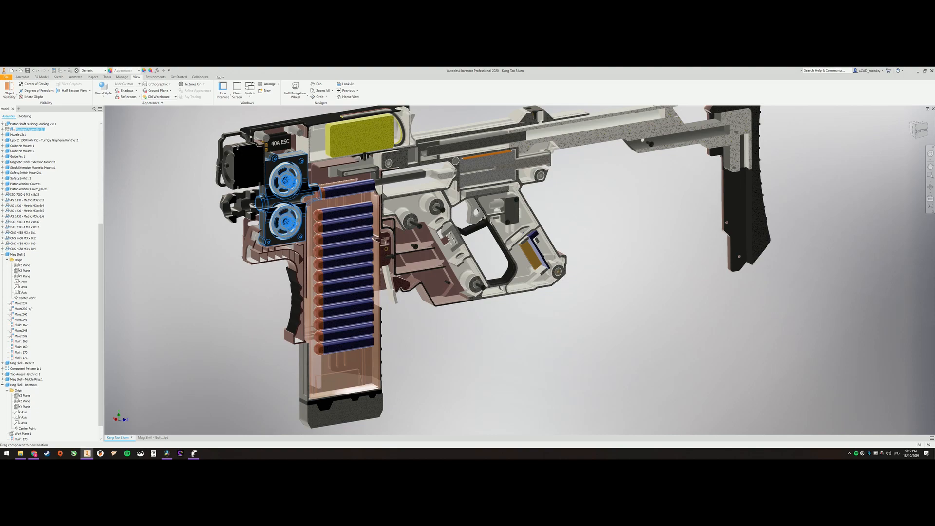
pyautogui.press('F5')
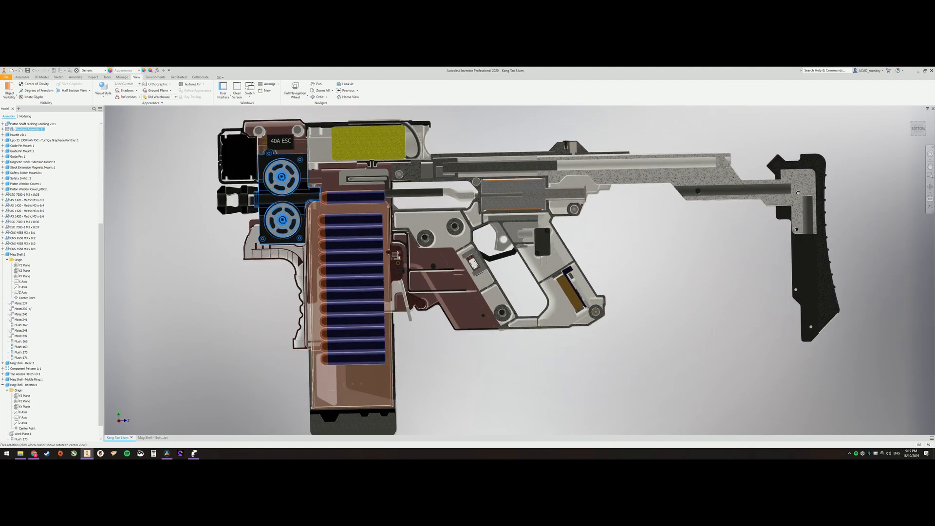
pyautogui.press('Escape')
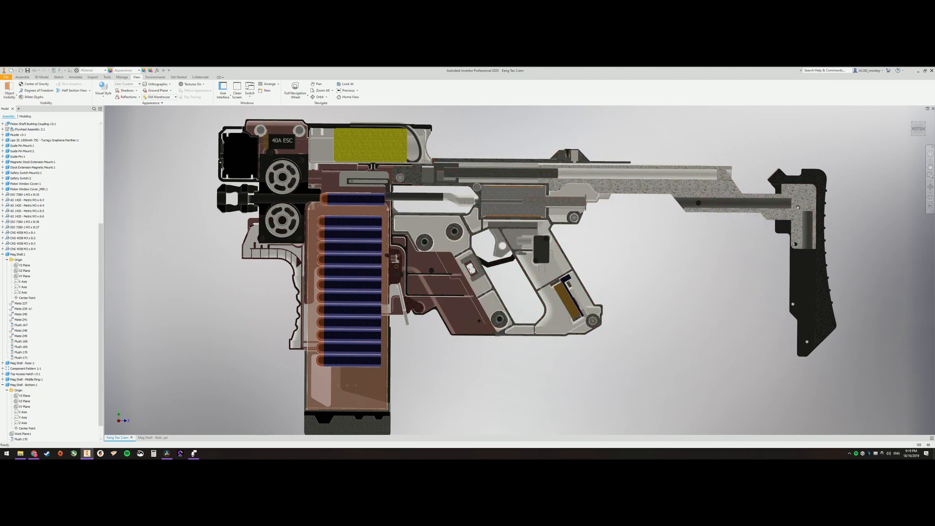
pyautogui.click(351, 285)
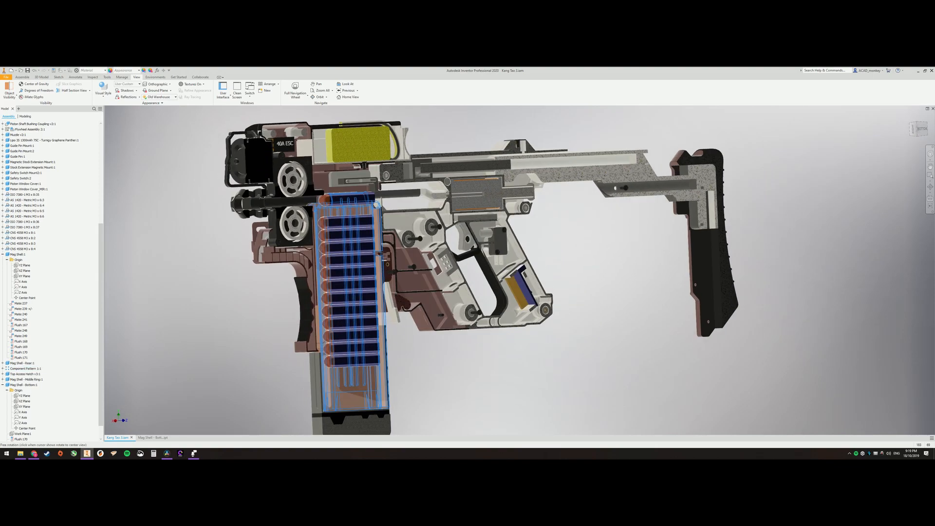
pyautogui.keyDown('shift'); pyautogui.moveTo(439, 278); pyautogui.dragTo(409, 264, button='middle'); pyautogui.keyUp('shift')
pyautogui.press('F6')
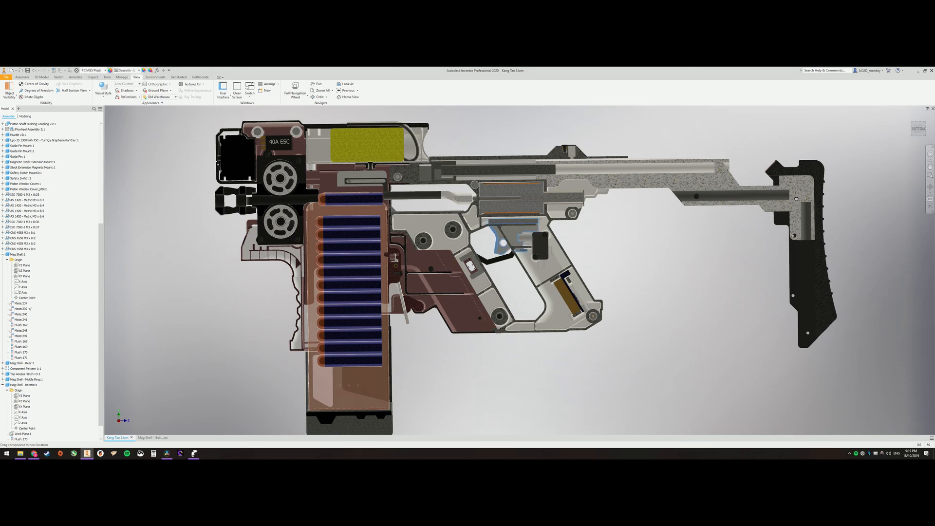
pyautogui.scroll(5, 511, 242)
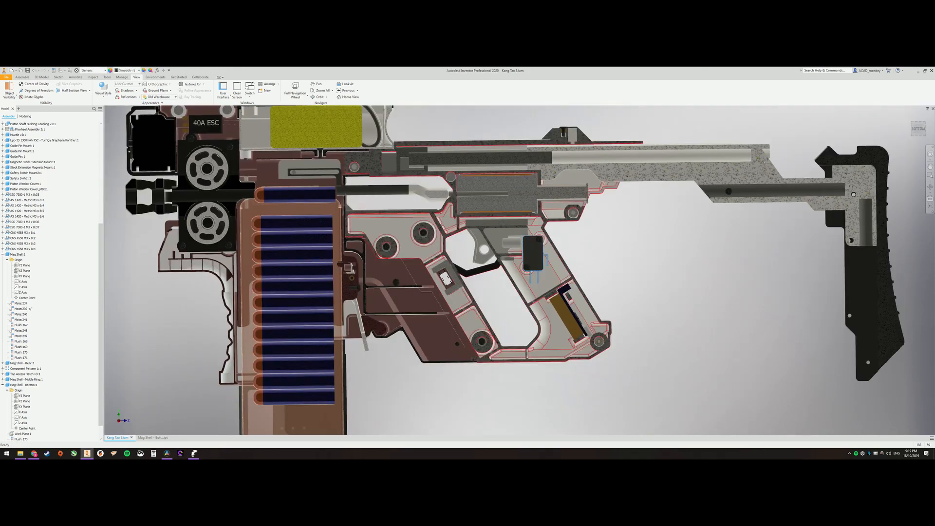
pyautogui.scroll(6, 511, 278)
# - Pull a dart component out toward the blaster's front and centre the view on the flywheels
pyautogui.press('F6')
pyautogui.scroll(2, 438, 257)
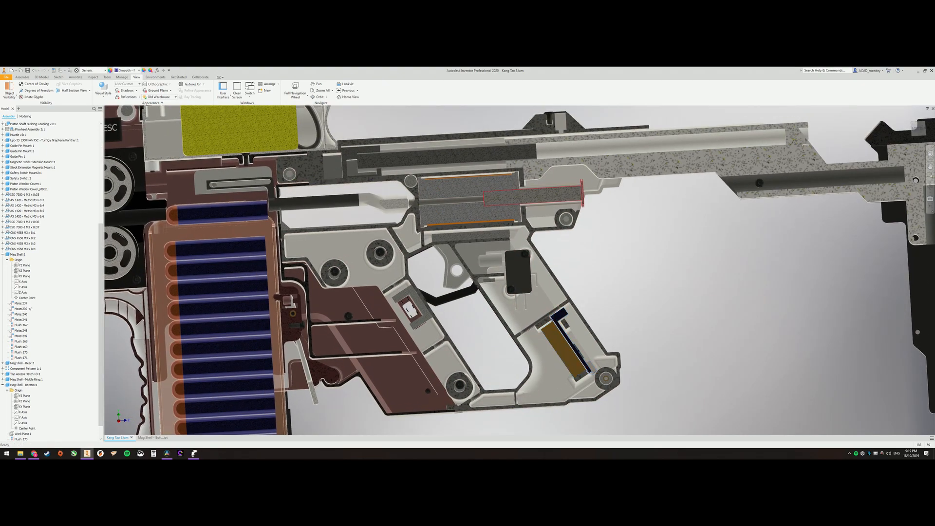
pyautogui.scroll(-5, 469, 197)
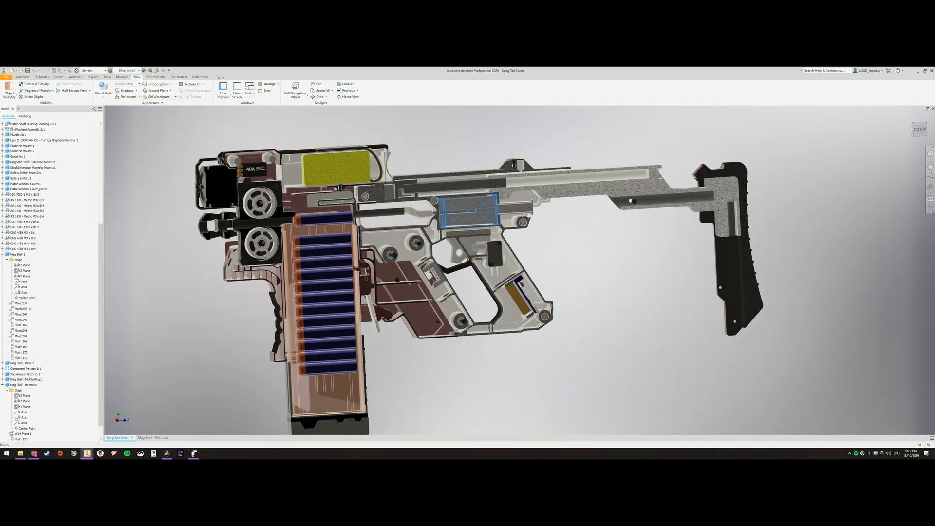
pyautogui.scroll(5, 468, 219)
pyautogui.scroll(-4, 468, 220)
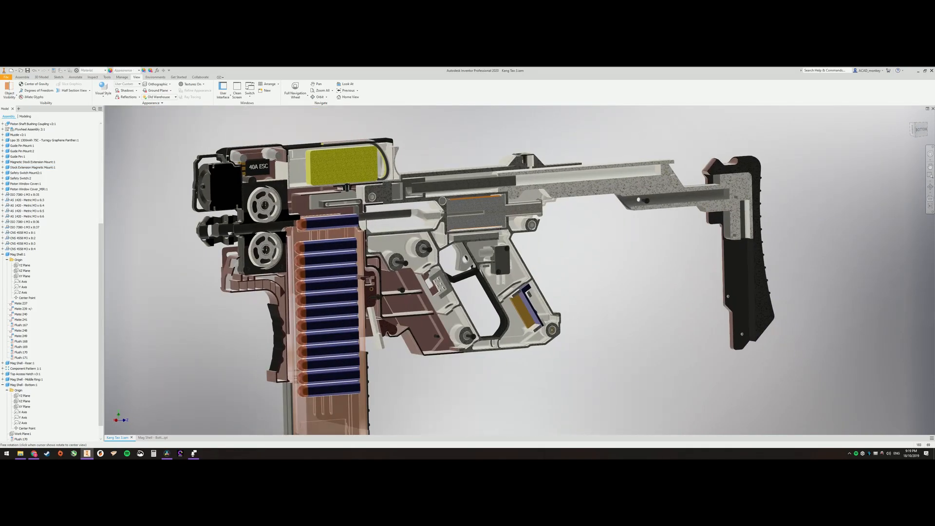
pyautogui.moveTo(483, 212)
pyautogui.mouseDown()
pyautogui.moveTo(314, 212)
pyautogui.moveTo(336, 212)
pyautogui.mouseUp()
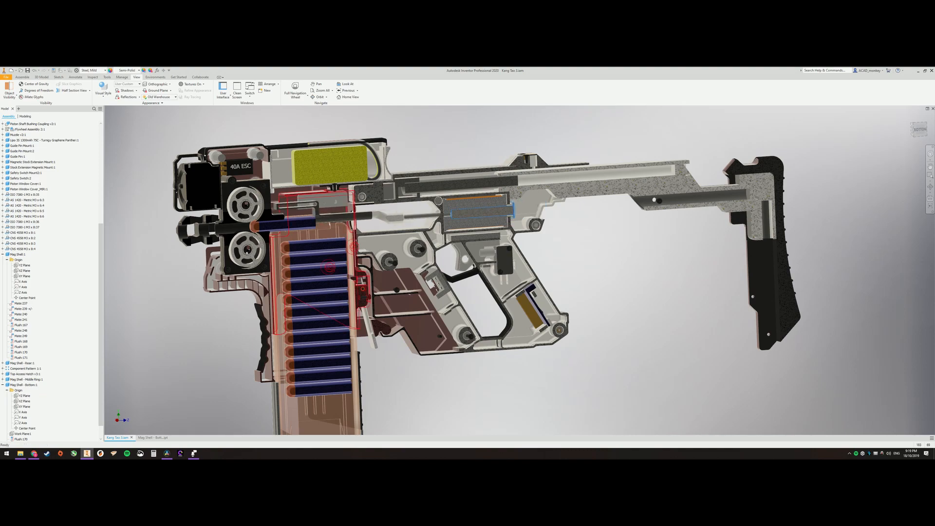
pyautogui.scroll(5, 410, 242)
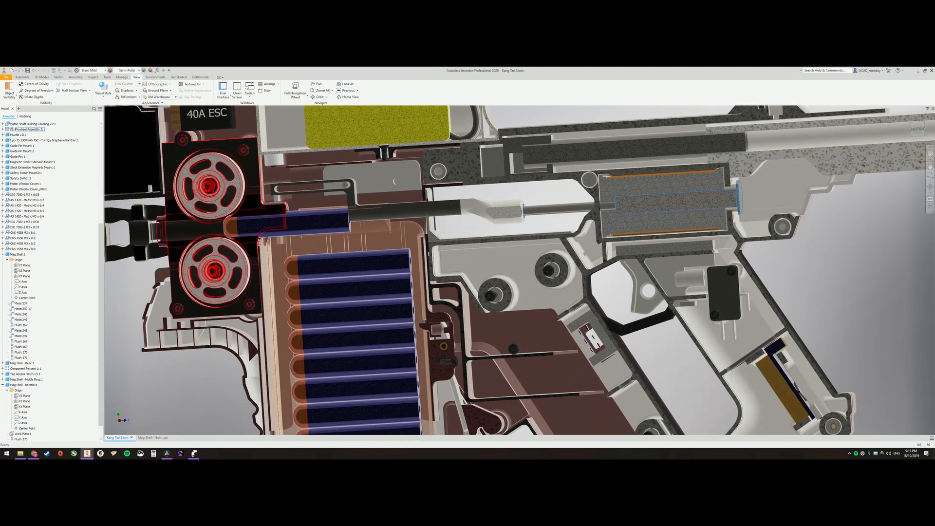
pyautogui.moveTo(439, 256); pyautogui.dragTo(559, 253, button='middle')
pyautogui.scroll(1, 351, 227)
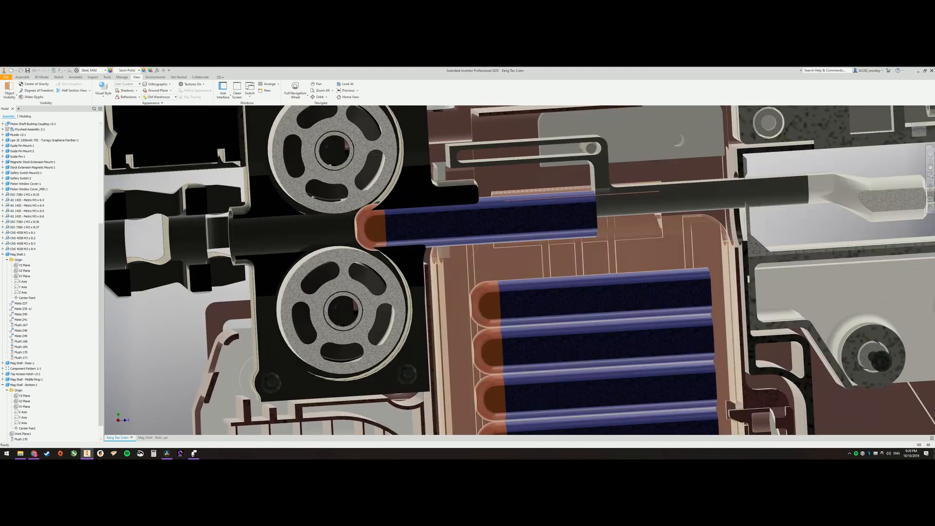
pyautogui.scroll(3, 351, 226)
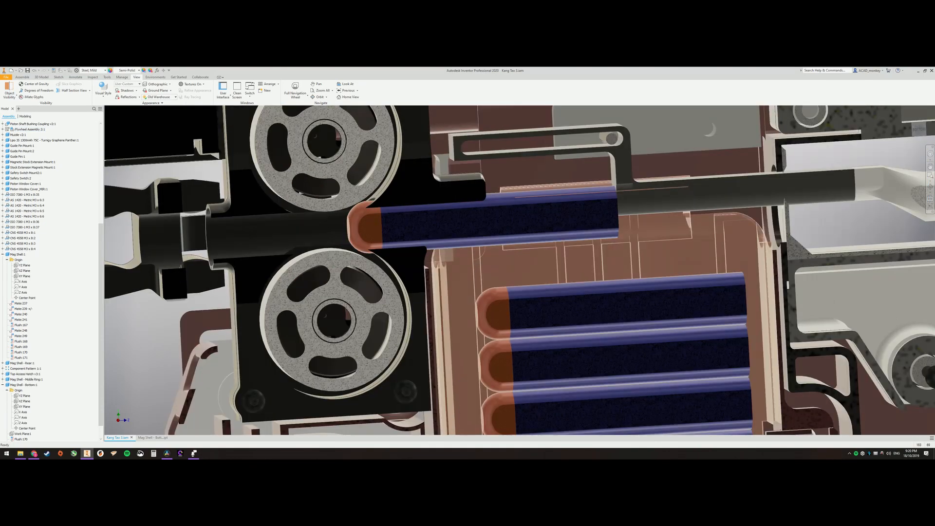
pyautogui.scroll(-2, 350, 226)
pyautogui.scroll(5, 351, 226)
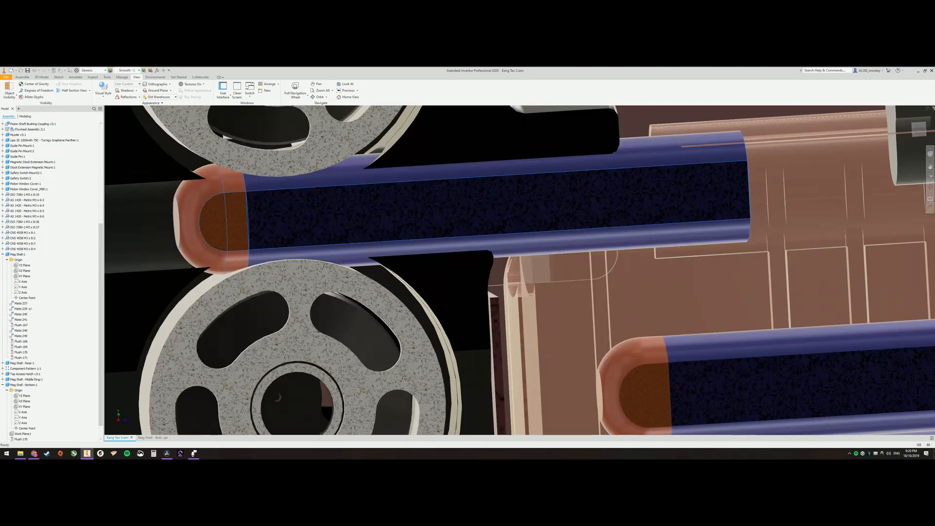
pyautogui.scroll(-8, 351, 227)
pyautogui.scroll(3, 350, 227)
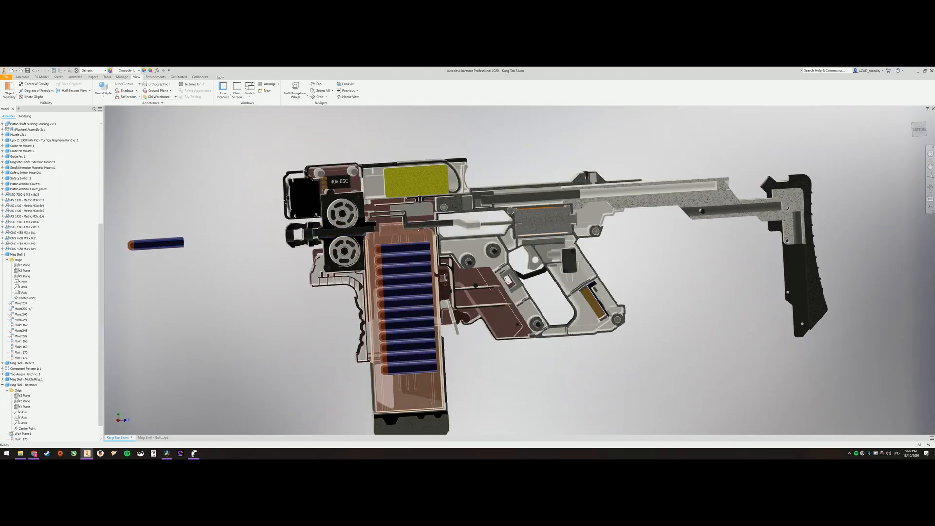
# - Drag the loose dart back into the chamber above the magazine
pyautogui.keyDown('shift'); pyautogui.moveTo(467, 278); pyautogui.dragTo(482, 271, button='middle'); pyautogui.keyUp('shift')
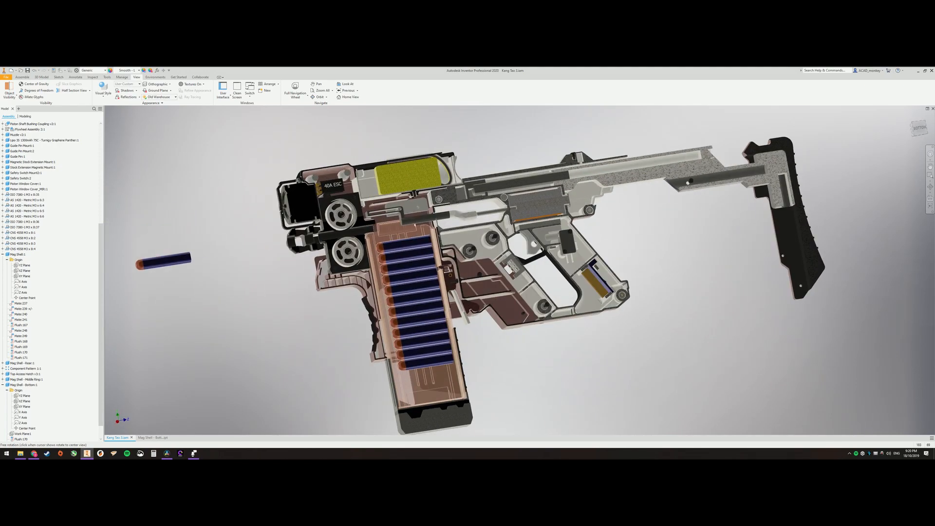
pyautogui.moveTo(512, 292)
pyautogui.mouseDown(button='middle')
pyautogui.moveTo(460, 275)
pyautogui.moveTo(467, 292)
pyautogui.moveTo(501, 261)
pyautogui.mouseUp(button='middle')
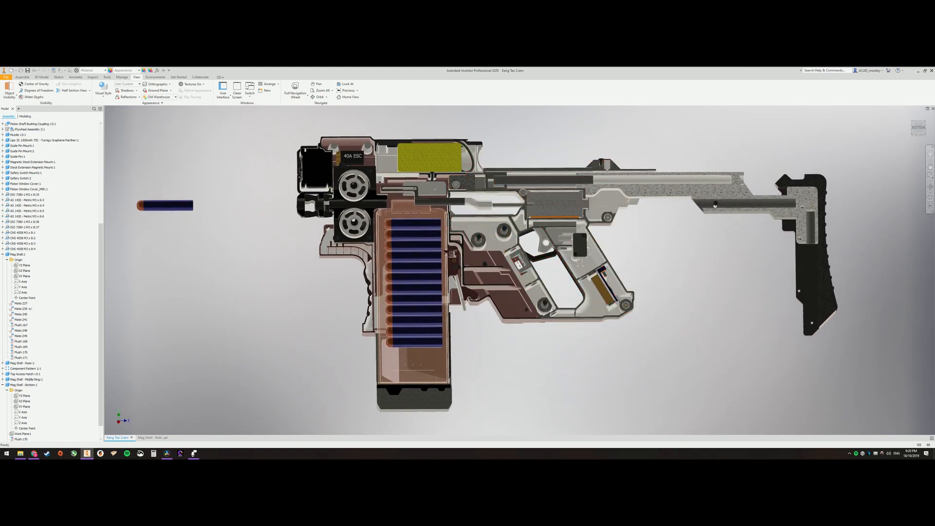
pyautogui.keyDown('shift'); pyautogui.moveTo(788, 210); pyautogui.dragTo(767, 197, button='middle'); pyautogui.keyUp('shift')
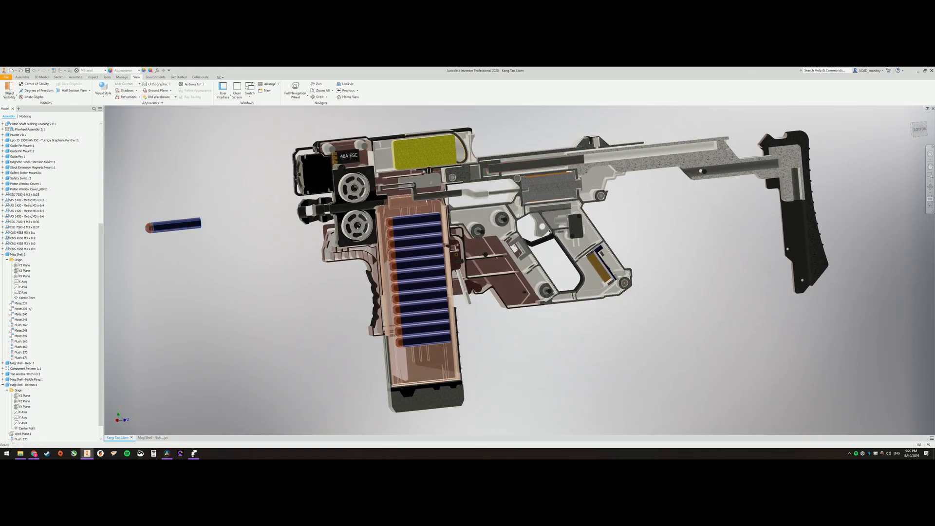
pyautogui.moveTo(174, 226); pyautogui.dragTo(406, 199)
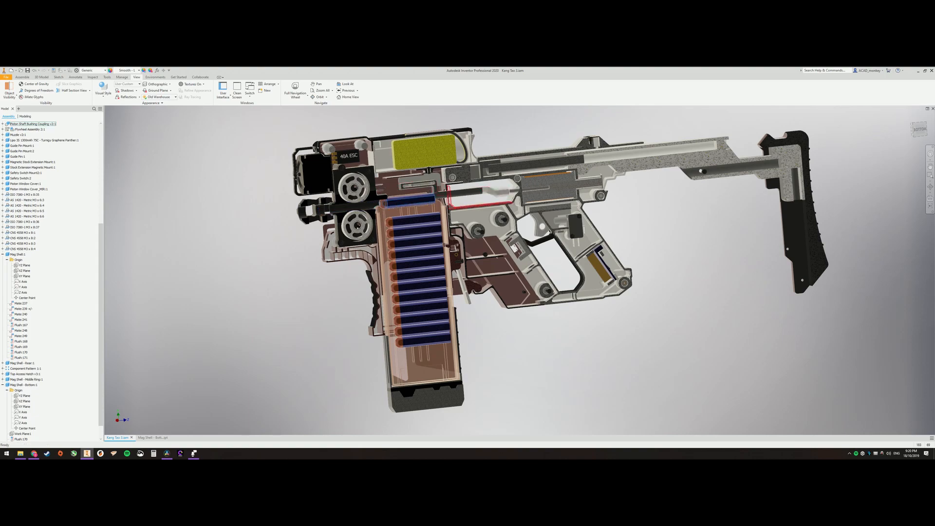
pyautogui.scroll(4, 409, 219)
pyautogui.scroll(-6, 410, 219)
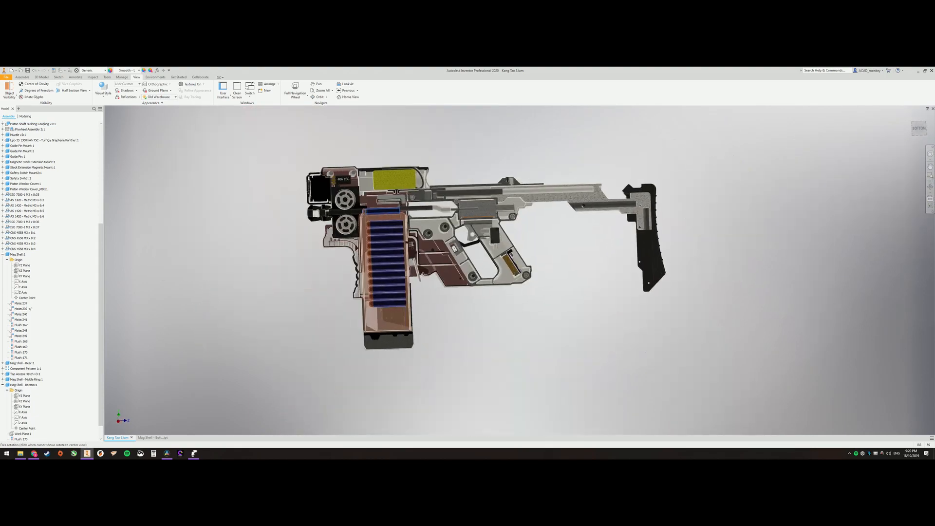
pyautogui.scroll(4, 439, 212)
pyautogui.scroll(4, 438, 212)
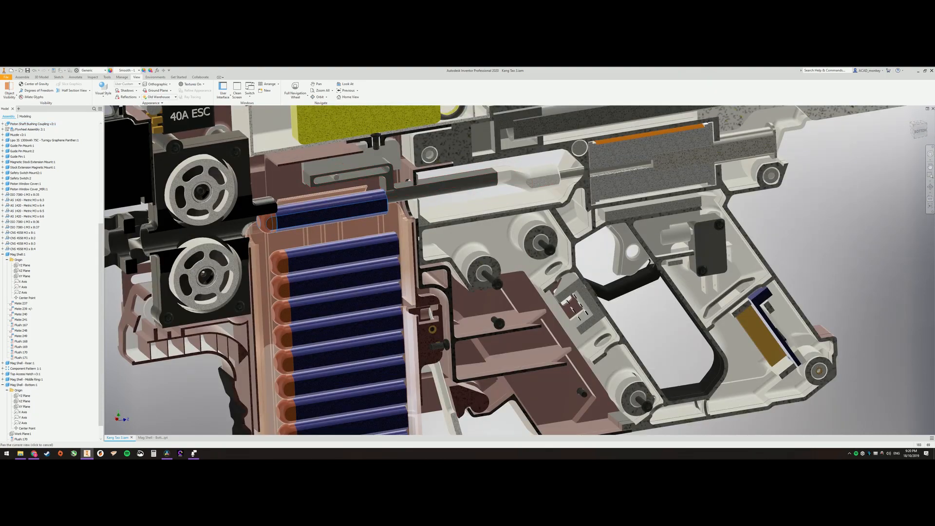
pyautogui.scroll(-6, 439, 213)
pyautogui.scroll(4, 438, 213)
pyautogui.scroll(4, 438, 212)
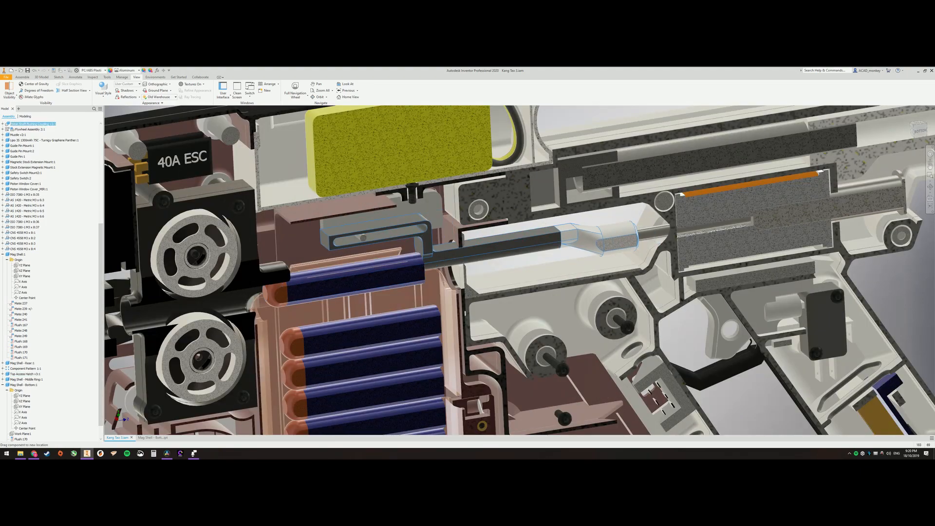
# - Slide the piston rearward in the receiver, release it, and inspect the receiver internals
pyautogui.moveTo(600, 238); pyautogui.dragTo(621, 234)
pyautogui.keyDown('shift'); pyautogui.moveTo(512, 241); pyautogui.dragTo(527, 252, button='middle'); pyautogui.keyUp('shift')
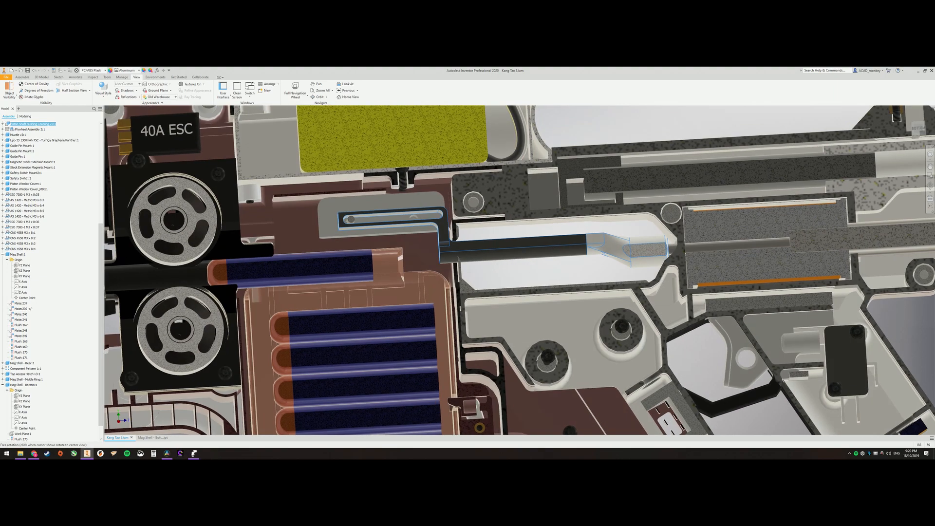
pyautogui.press('Escape')
pyautogui.scroll(-5, 615, 241)
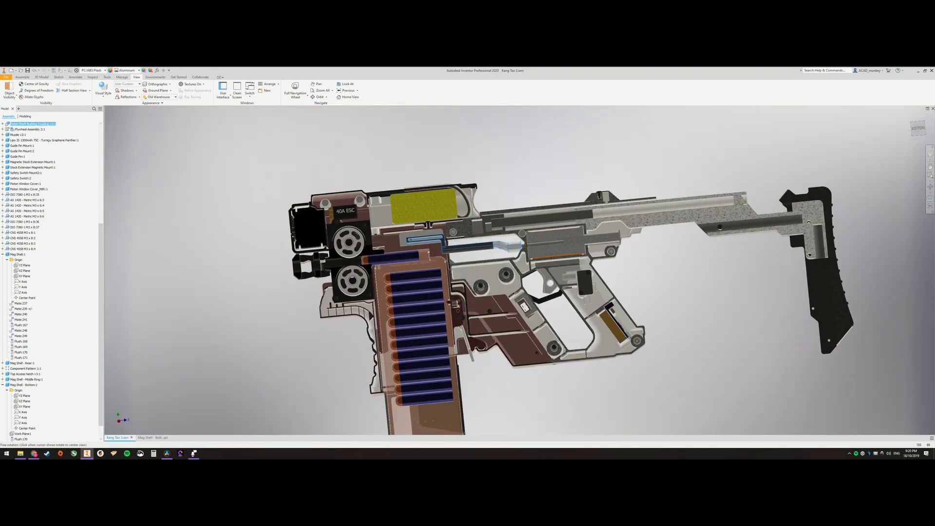
pyautogui.scroll(4, 614, 242)
pyautogui.click(530, 234)
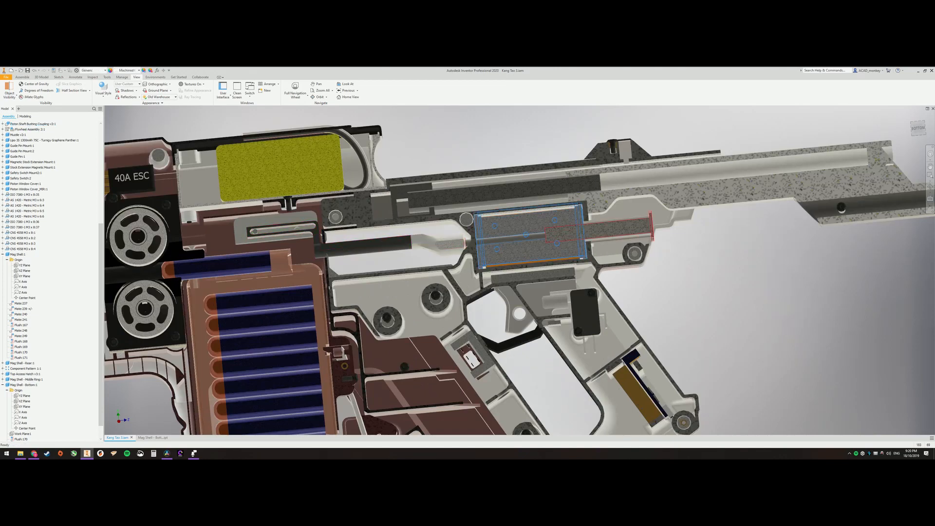
pyautogui.moveTo(512, 242); pyautogui.dragTo(606, 234, button='middle')
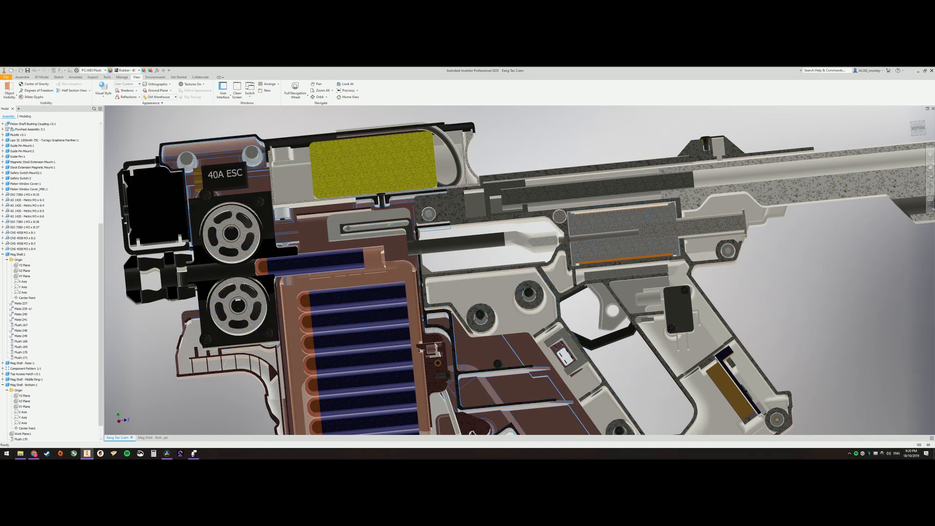
pyautogui.scroll(-4, 468, 278)
pyautogui.keyDown('shift'); pyautogui.moveTo(468, 278); pyautogui.dragTo(512, 249, button='middle'); pyautogui.keyUp('shift')
pyautogui.click(918, 129)
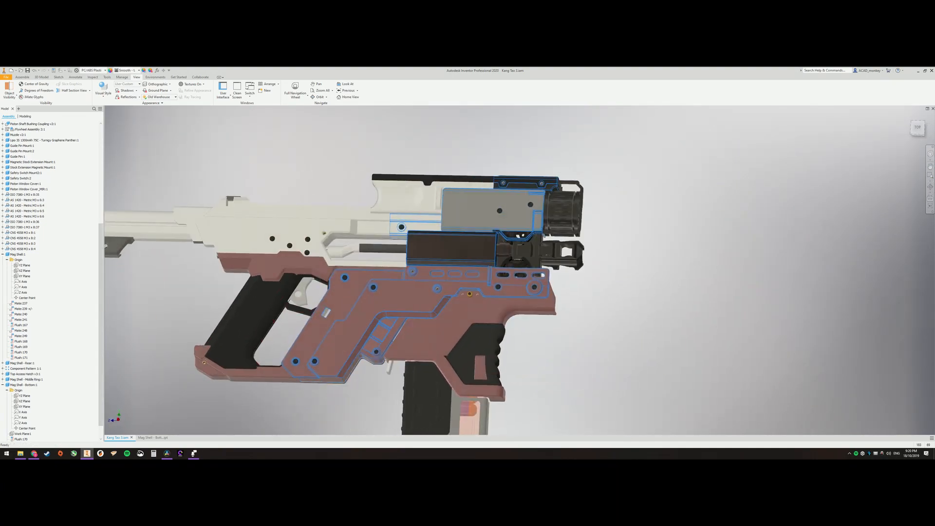
pyautogui.scroll(-2, 583, 290)
pyautogui.keyDown('shift'); pyautogui.moveTo(581, 290); pyautogui.dragTo(592, 298, button='middle'); pyautogui.keyUp('shift')
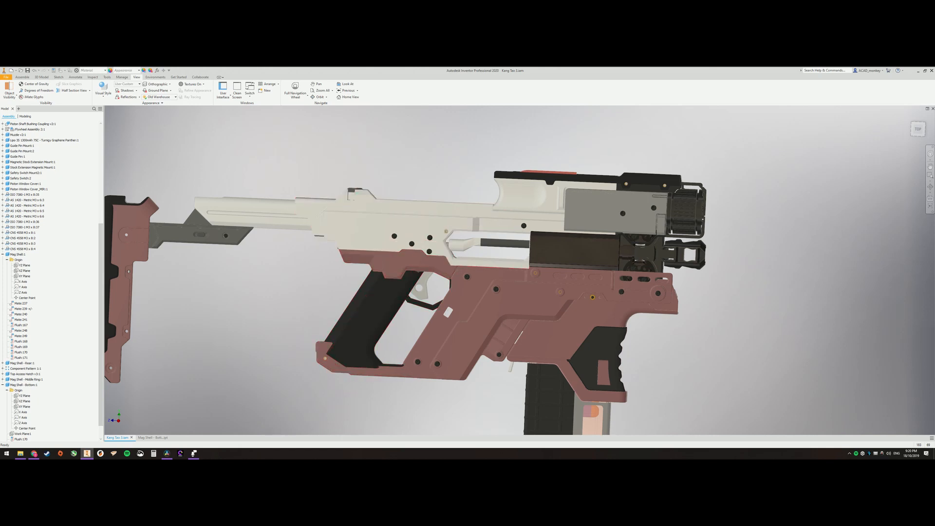
pyautogui.keyDown('shift'); pyautogui.moveTo(511, 278); pyautogui.dragTo(812, 242, button='middle'); pyautogui.keyUp('shift')
pyautogui.scroll(2, 812, 250)
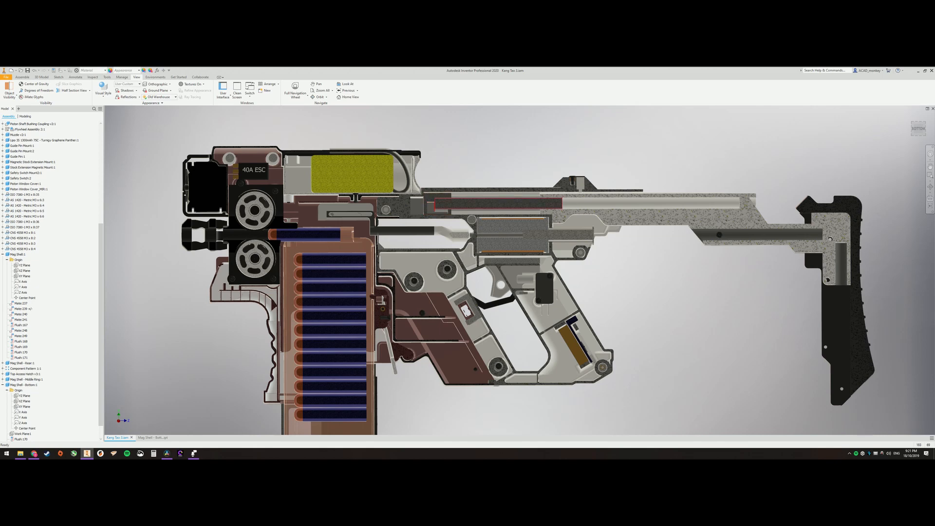
pyautogui.scroll(4, 812, 242)
# - Select the pusher rod and slide it slightly rearward, clear of the chambered dart
pyautogui.moveTo(468, 234); pyautogui.dragTo(552, 234, button='middle')
pyautogui.click(497, 230)
pyautogui.moveTo(552, 230); pyautogui.dragTo(562, 230)
pyautogui.moveTo(468, 234); pyautogui.dragTo(539, 235, button='middle')
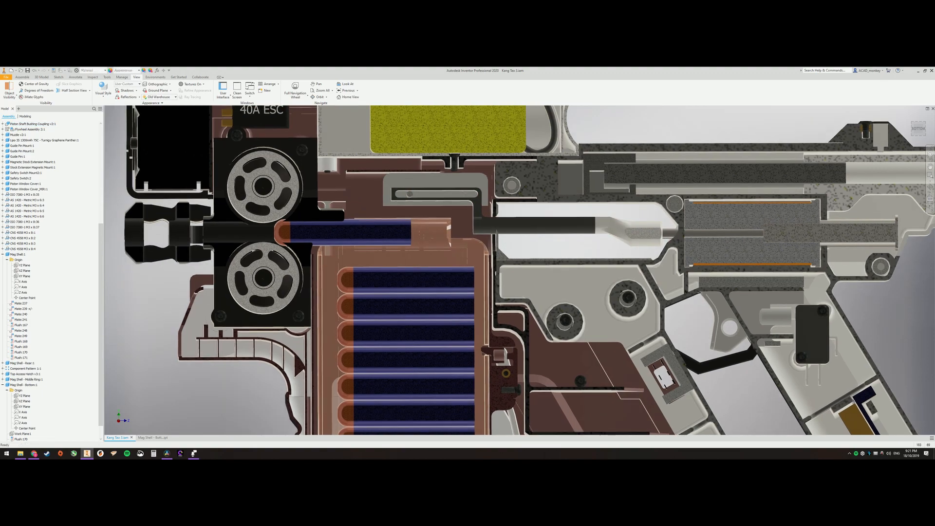
pyautogui.scroll(3, 512, 205)
pyautogui.scroll(-5, 512, 219)
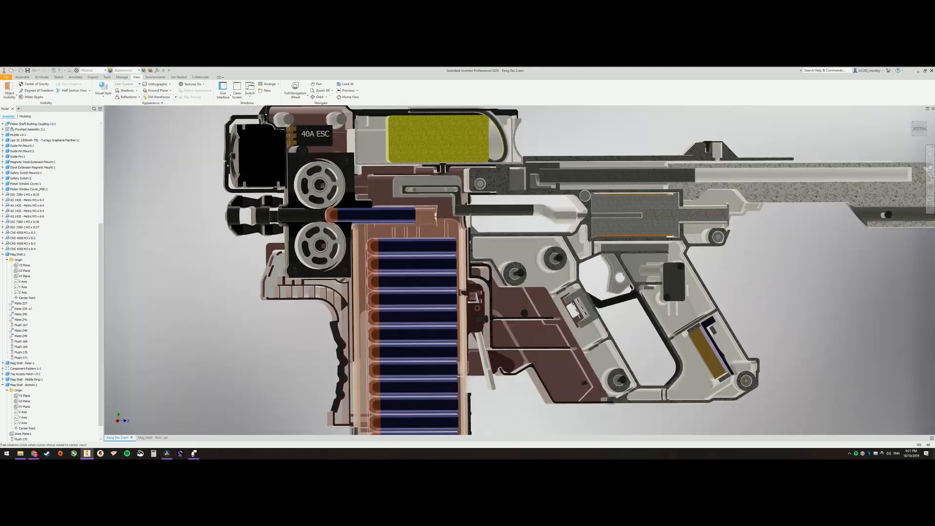
pyautogui.moveTo(468, 242)
pyautogui.keyDown('shift'); pyautogui.mouseDown(button='middle')
pyautogui.moveTo(483, 249)
pyautogui.moveTo(439, 263)
pyautogui.mouseUp(button='middle'); pyautogui.keyUp('shift')
pyautogui.scroll(5, 409, 256)
pyautogui.scroll(2, 409, 256)
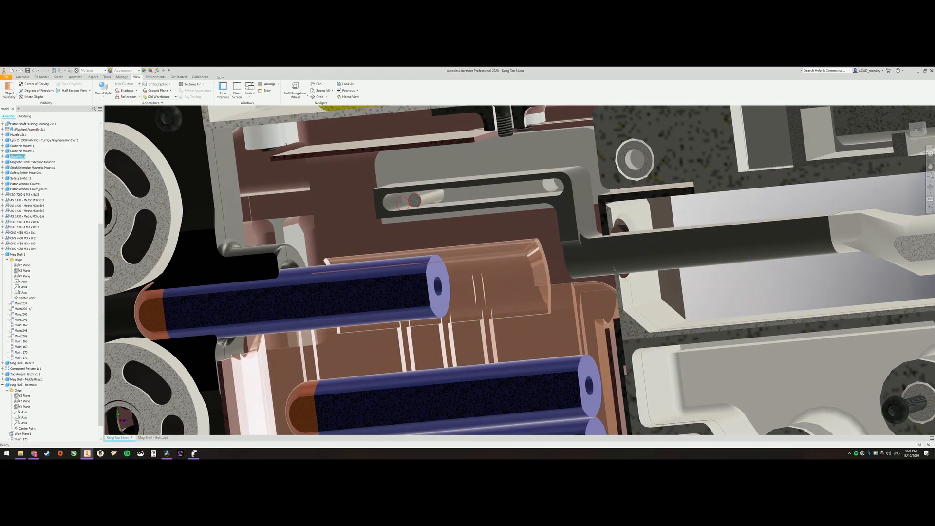
pyautogui.scroll(2, 468, 219)
pyautogui.scroll(-6, 468, 220)
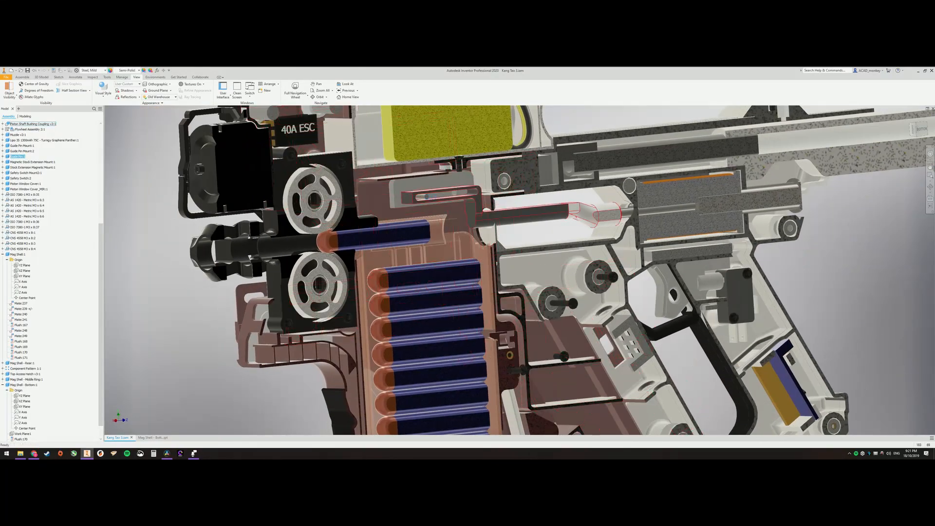
pyautogui.scroll(5, 410, 234)
# - Slide the piston rod forward toward the darts, then back along its axis
pyautogui.keyDown('shift'); pyautogui.moveTo(468, 242); pyautogui.dragTo(453, 256, button='middle'); pyautogui.keyUp('shift')
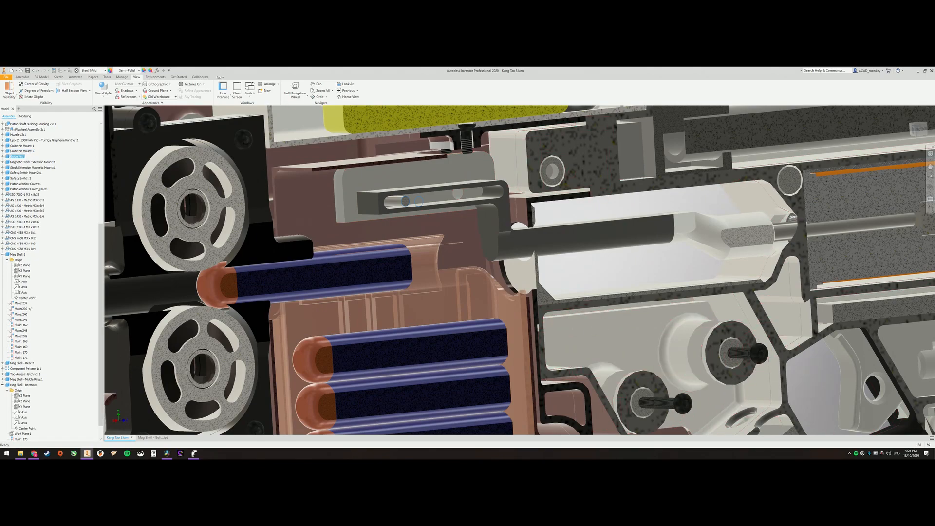
pyautogui.scroll(-5, 407, 202)
pyautogui.scroll(5, 439, 204)
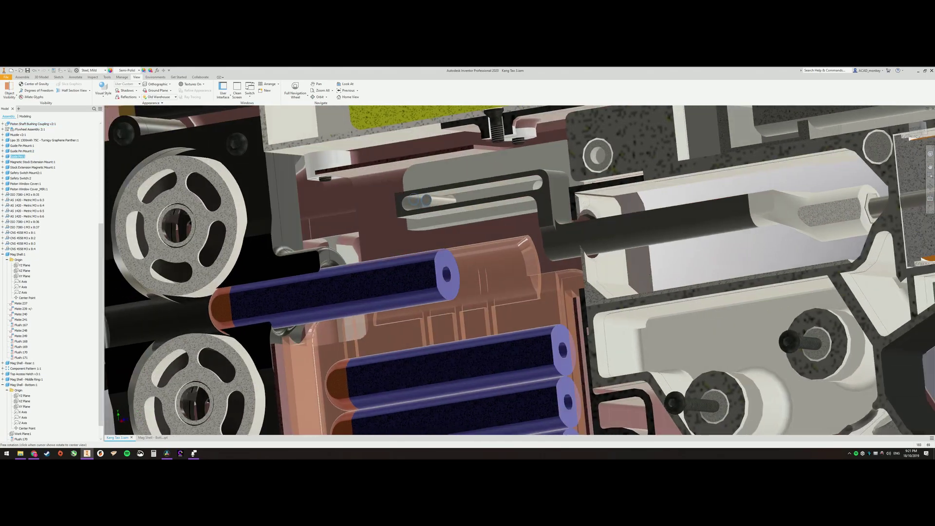
pyautogui.keyDown('shift'); pyautogui.moveTo(441, 204); pyautogui.dragTo(445, 205, button='middle'); pyautogui.keyUp('shift')
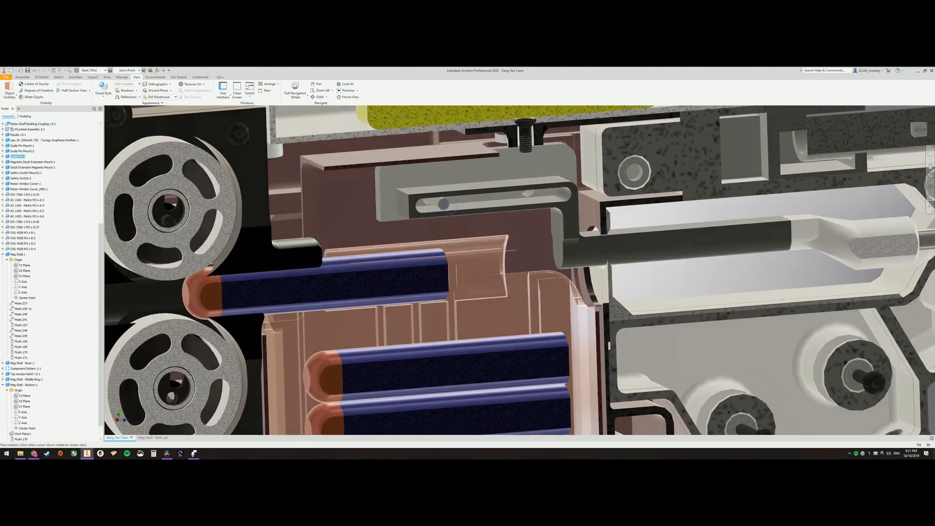
pyautogui.scroll(3, 444, 204)
pyautogui.scroll(-6, 444, 205)
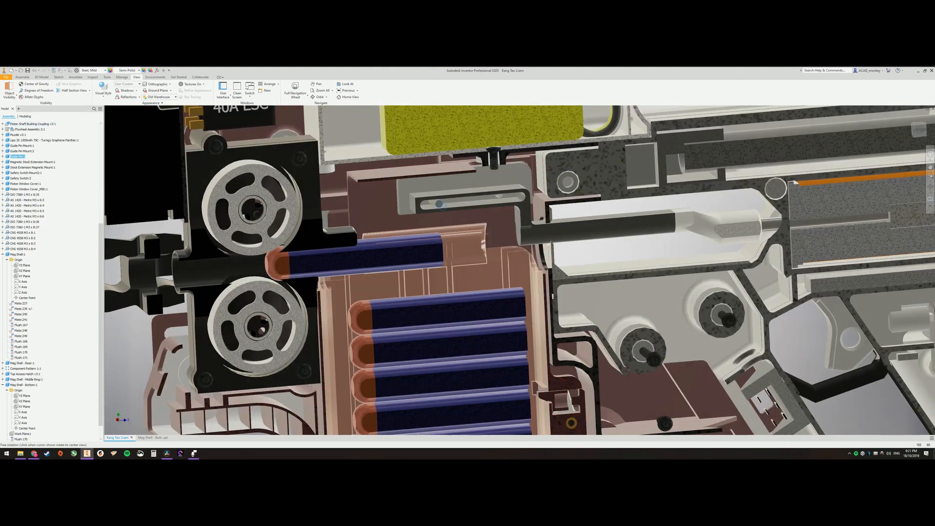
pyautogui.scroll(3, 438, 206)
pyautogui.moveTo(556, 223)
pyautogui.mouseDown()
pyautogui.moveTo(490, 220)
pyautogui.moveTo(515, 220)
pyautogui.mouseUp()
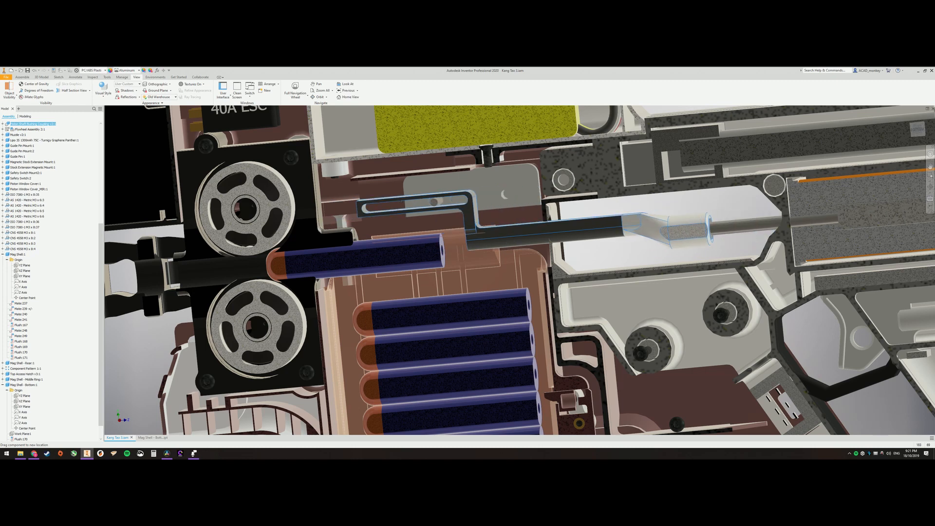
pyautogui.moveTo(702, 228); pyautogui.dragTo(761, 223)
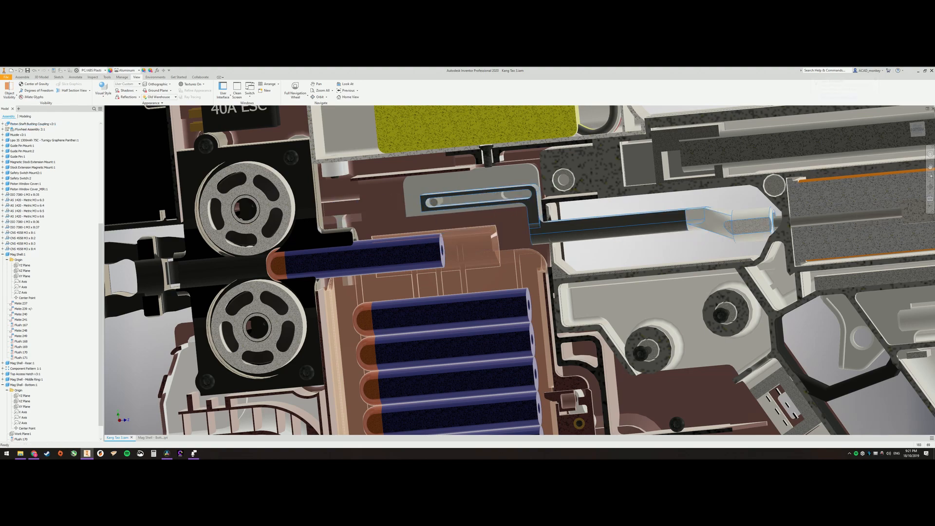
# - Set the selection priority to Select Faces and Edges
pyautogui.keyDown('shift'); pyautogui.moveTo(511, 292); pyautogui.dragTo(467, 248, button='middle'); pyautogui.keyUp('shift')
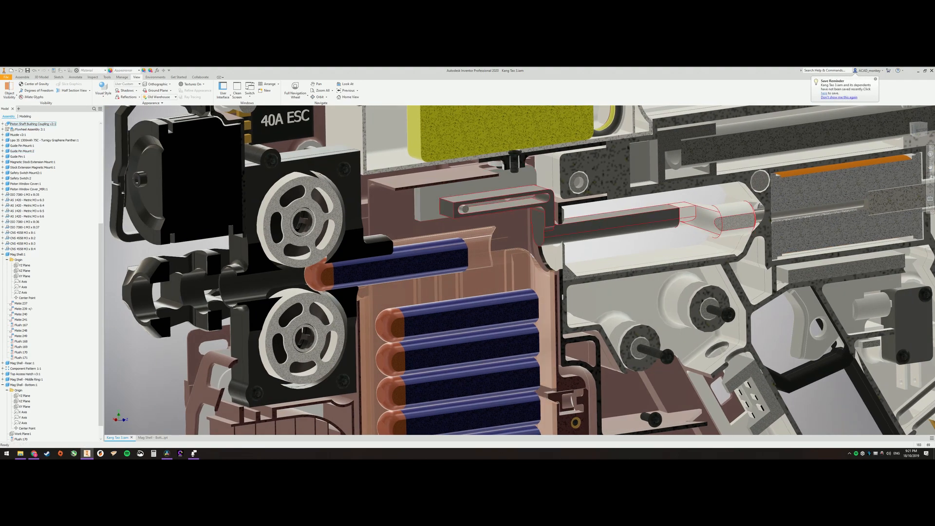
pyautogui.scroll(-4, 512, 270)
pyautogui.moveTo(511, 270); pyautogui.dragTo(446, 263, button='middle')
pyautogui.scroll(5, 438, 271)
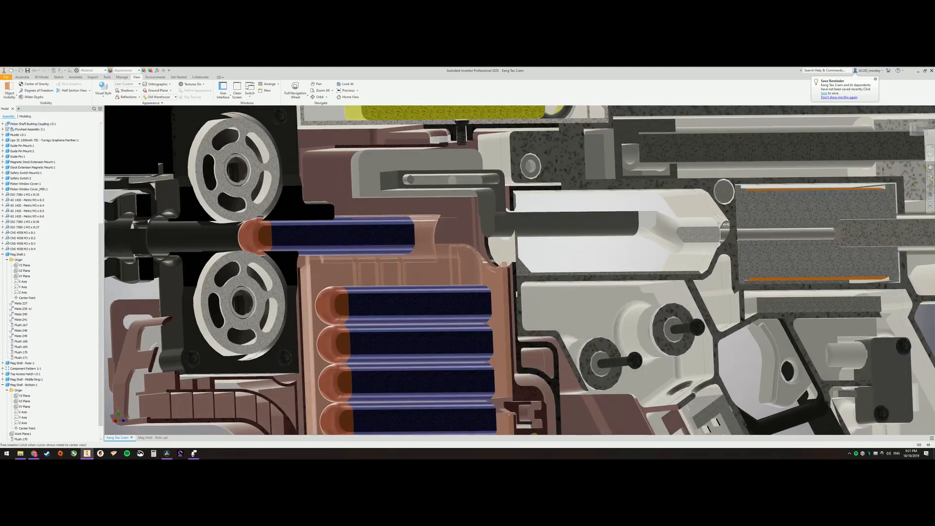
pyautogui.scroll(4, 512, 242)
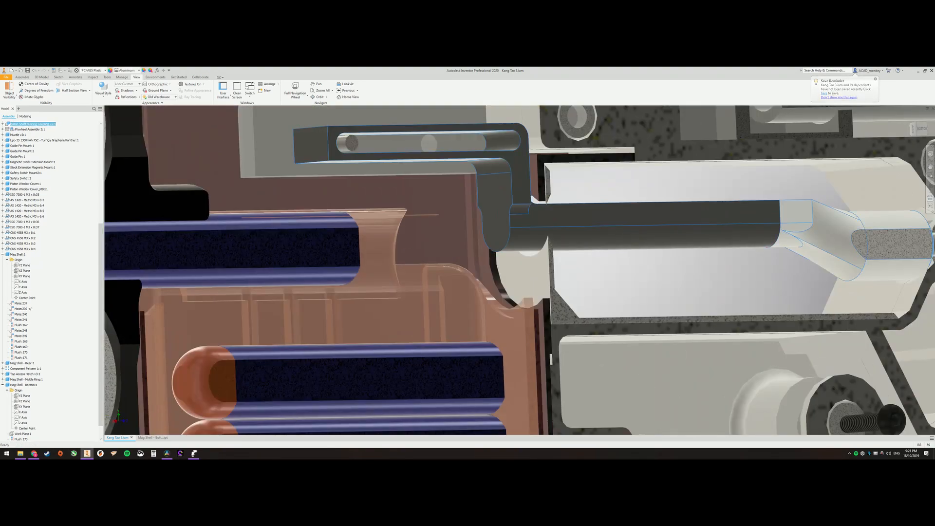
pyautogui.rightClick(549, 194)
pyautogui.press('Escape')
pyautogui.keyDown('shift'); pyautogui.rightClick(576, 189); pyautogui.keyUp('shift')
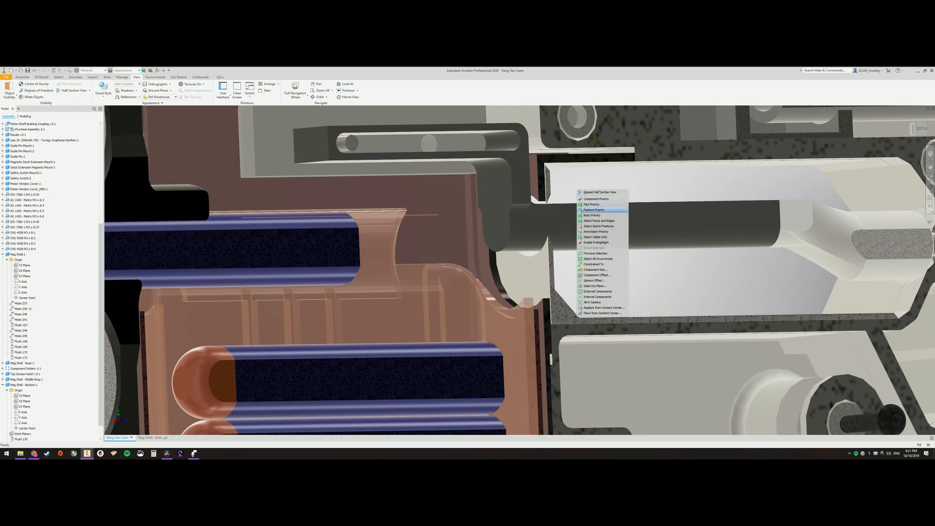
pyautogui.click(599, 221)
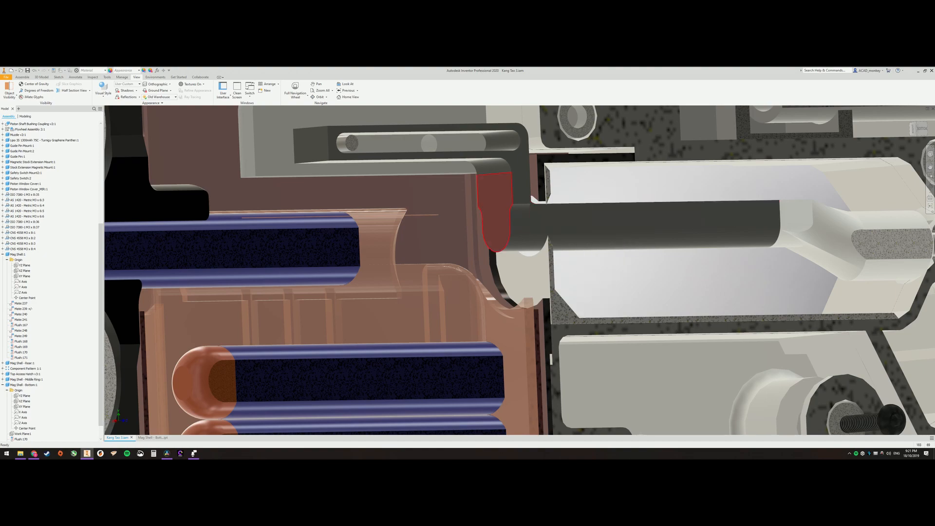
pyautogui.scroll(-5, 501, 194)
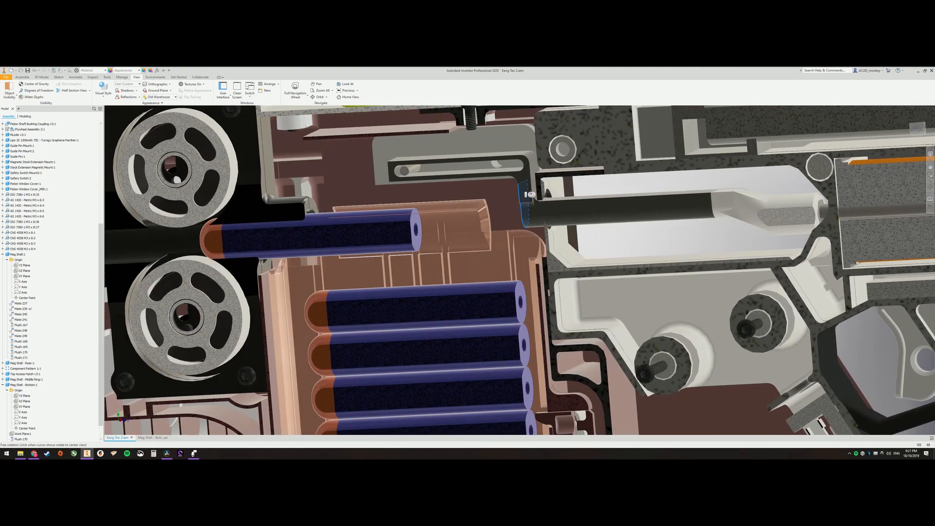
# - Look At the dart cylinder's end face, then return to the home 3D view
pyautogui.click(502, 227)
pyautogui.press('pageup')
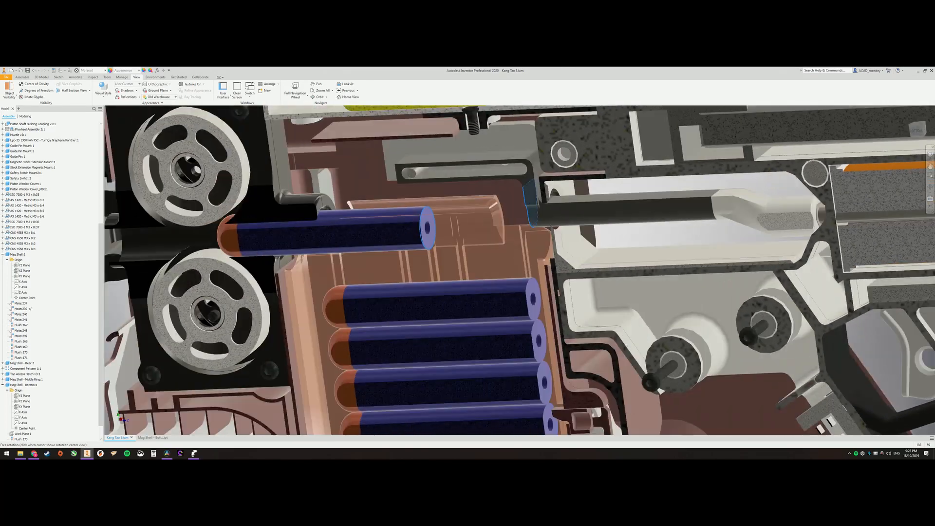
pyautogui.press('F6')
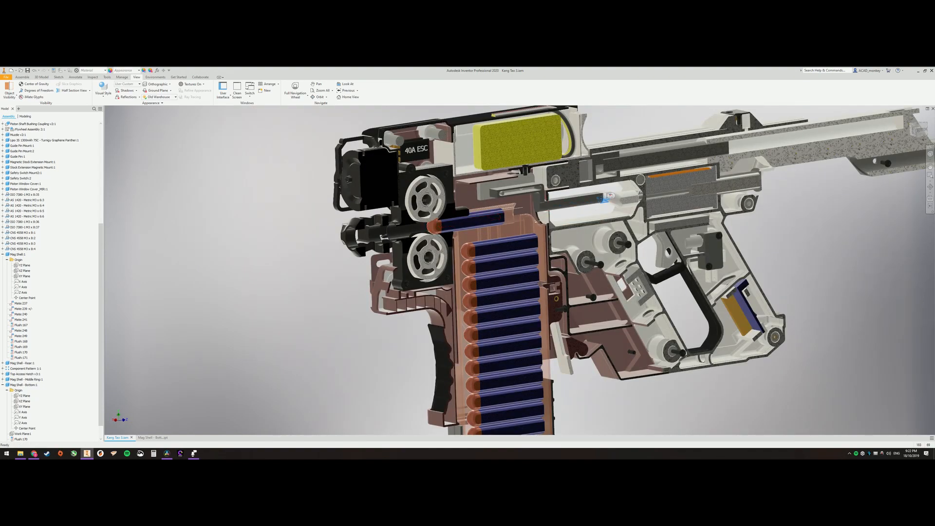
pyautogui.scroll(3, 536, 187)
pyautogui.scroll(-8, 535, 186)
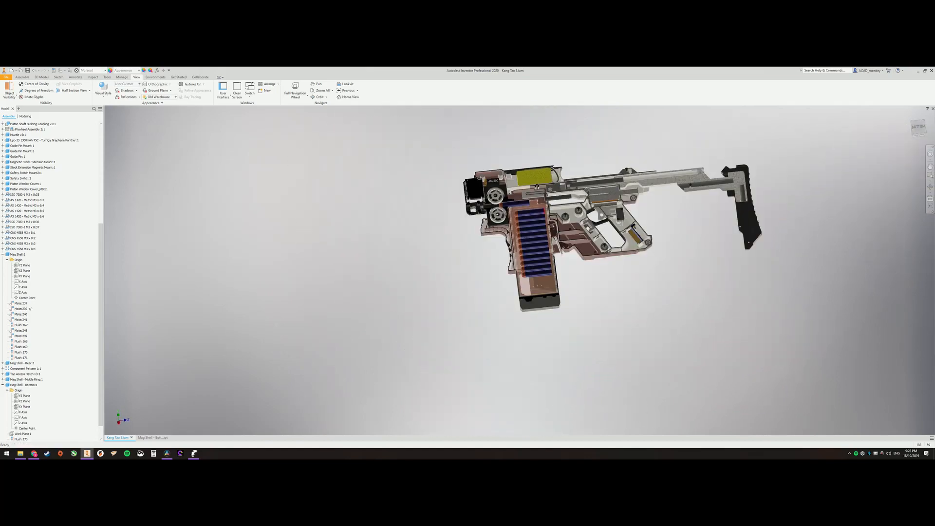
pyautogui.scroll(5, 536, 187)
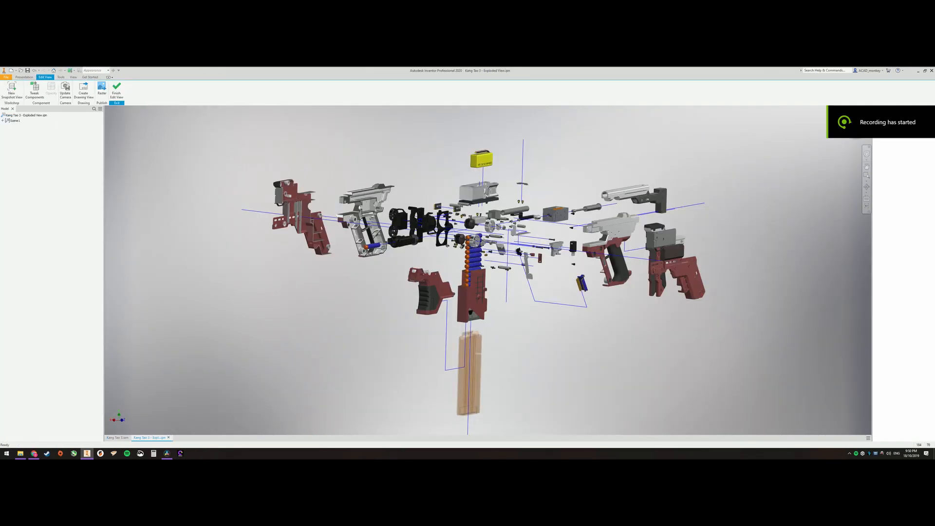
pyautogui.scroll(4, 467, 242)
pyautogui.scroll(-4, 468, 241)
pyautogui.moveTo(511, 256)
pyautogui.keyDown('shift'); pyautogui.mouseDown(button='middle')
pyautogui.moveTo(438, 241)
pyautogui.moveTo(409, 263)
pyautogui.mouseUp(button='middle'); pyautogui.keyUp('shift')
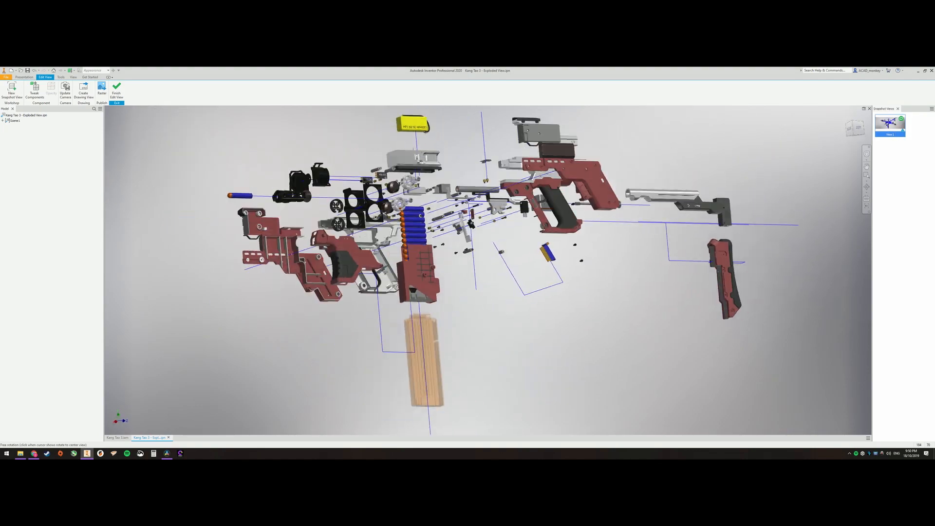
pyautogui.scroll(-3, 468, 256)
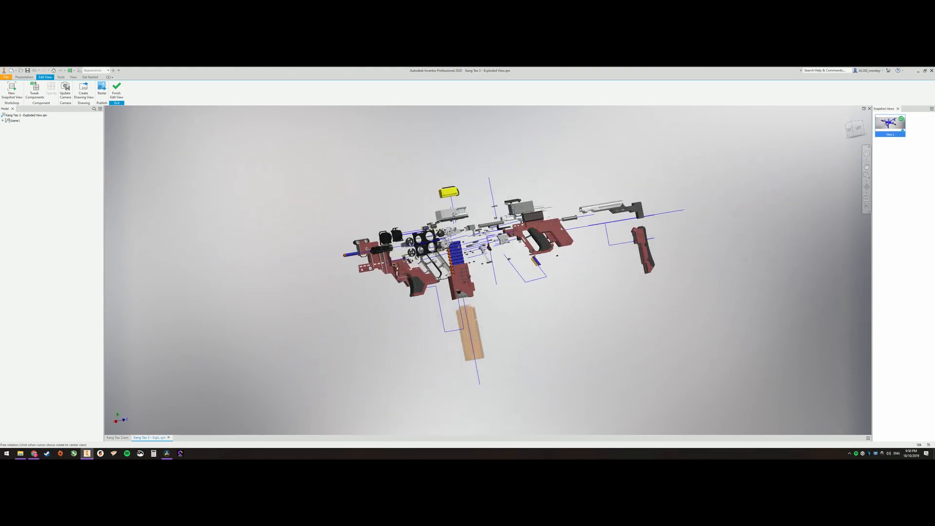
pyautogui.scroll(3, 467, 257)
pyautogui.keyDown('shift'); pyautogui.moveTo(468, 256); pyautogui.dragTo(439, 235, button='middle'); pyautogui.keyUp('shift')
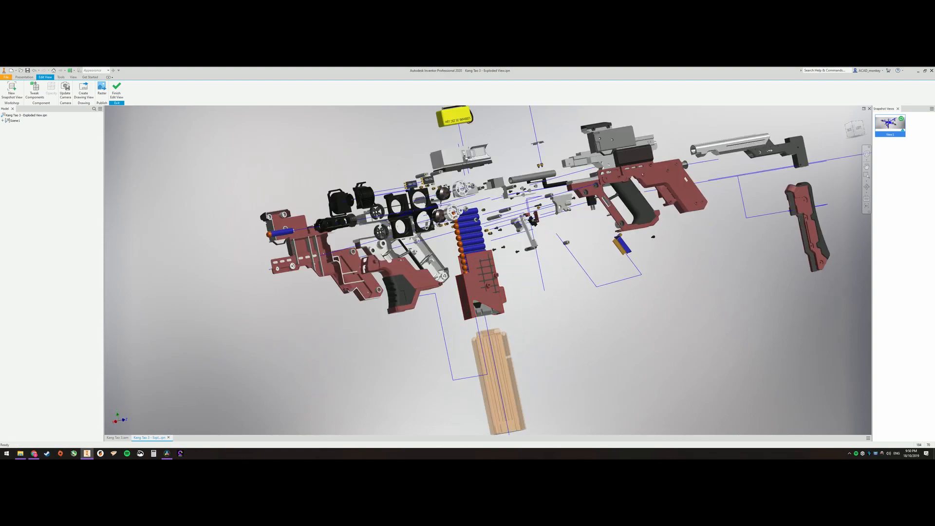
pyautogui.keyDown('shift'); pyautogui.moveTo(512, 256); pyautogui.dragTo(409, 256, button='middle'); pyautogui.keyUp('shift')
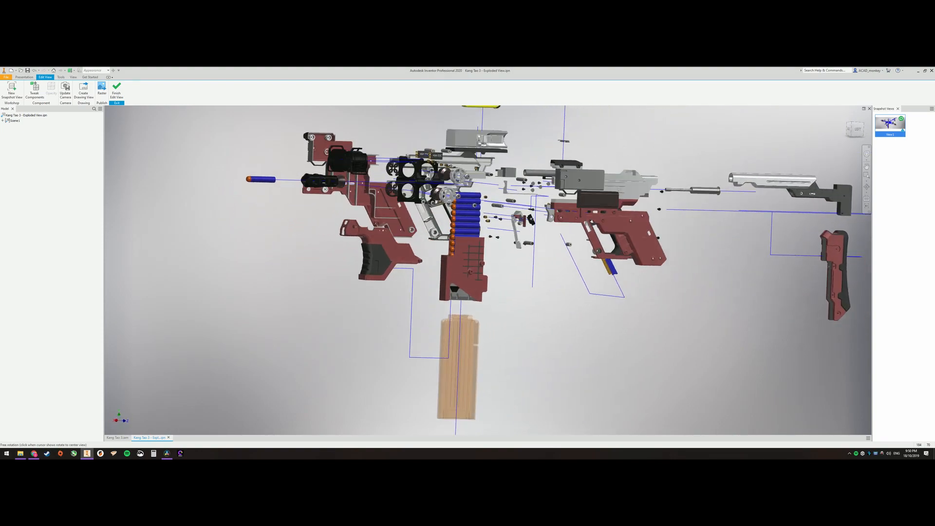
pyautogui.keyDown('shift'); pyautogui.moveTo(468, 256); pyautogui.dragTo(556, 241, button='middle'); pyautogui.keyUp('shift')
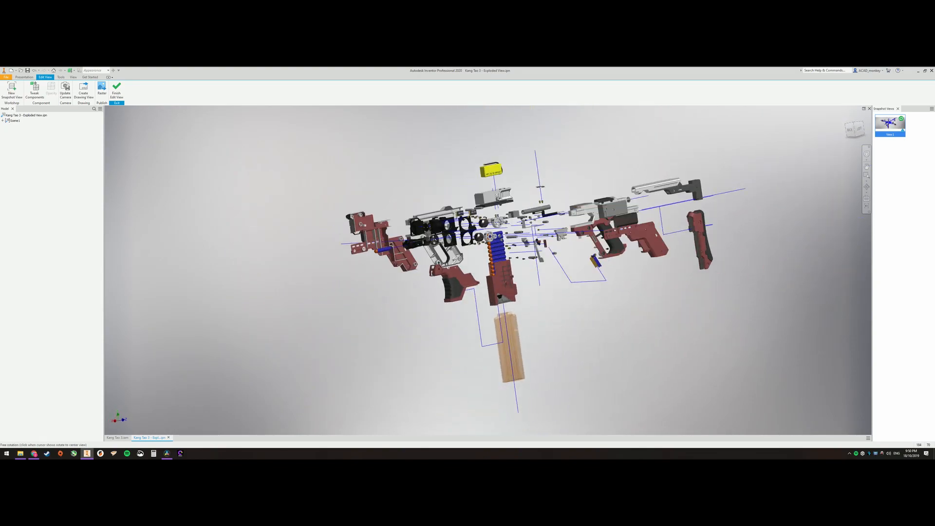
pyautogui.keyDown('shift'); pyautogui.moveTo(511, 256); pyautogui.dragTo(409, 248, button='middle'); pyautogui.keyUp('shift')
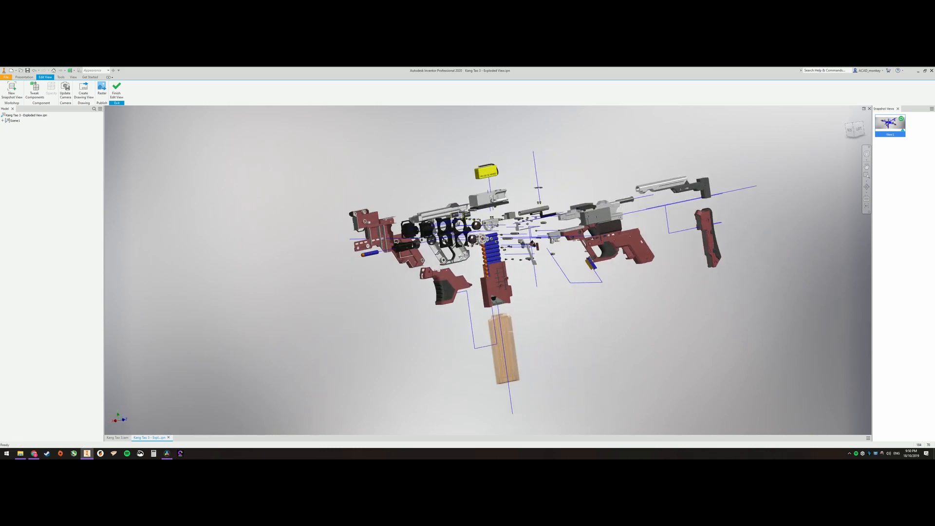
pyautogui.scroll(3, 469, 256)
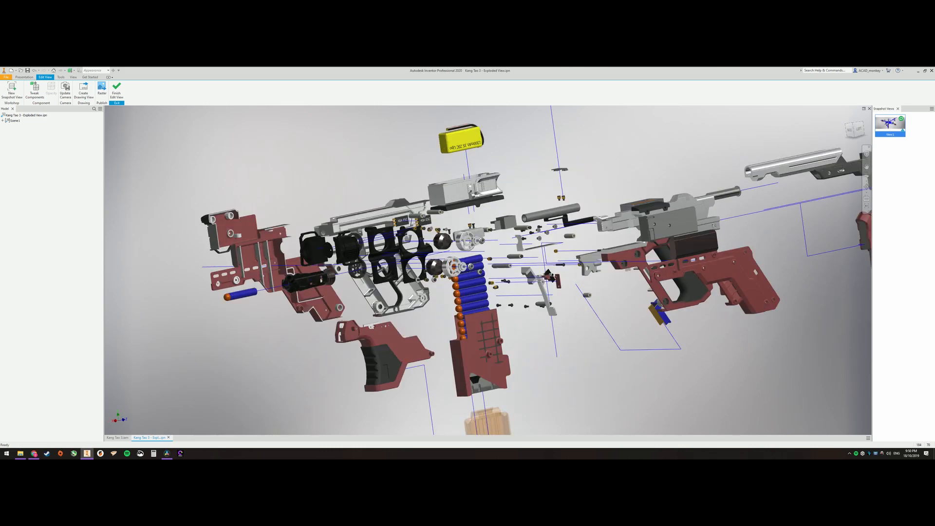
pyautogui.scroll(-3, 468, 256)
pyautogui.keyDown('shift'); pyautogui.moveTo(512, 256); pyautogui.dragTo(439, 249, button='middle'); pyautogui.keyUp('shift')
pyautogui.scroll(5, 512, 278)
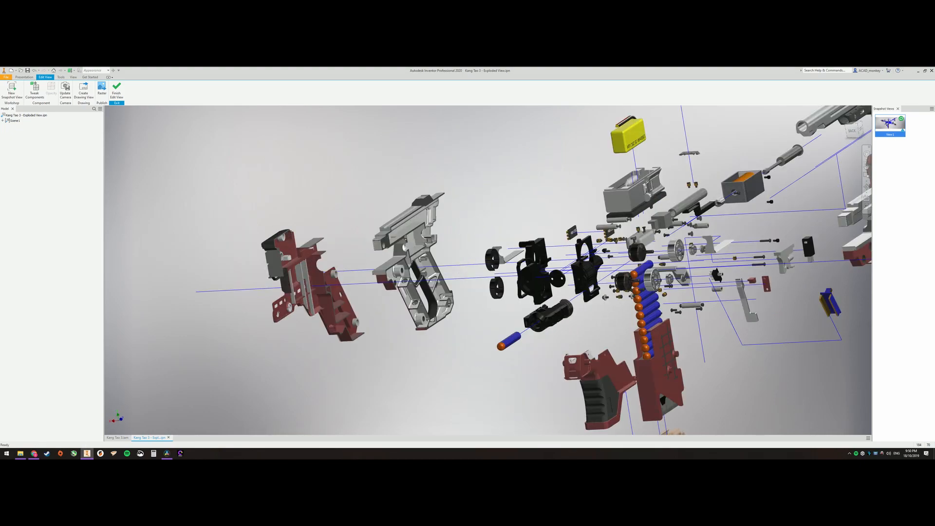
pyautogui.scroll(5, 410, 263)
pyautogui.scroll(-5, 410, 264)
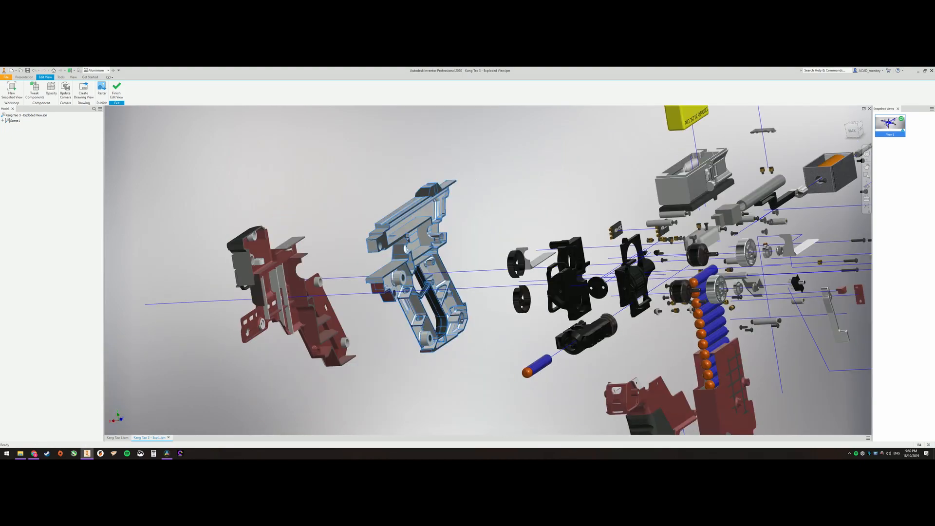
pyautogui.moveTo(511, 256)
pyautogui.keyDown('shift'); pyautogui.mouseDown(button='middle')
pyautogui.moveTo(439, 257)
pyautogui.moveTo(410, 279)
pyautogui.mouseUp(button='middle'); pyautogui.keyUp('shift')
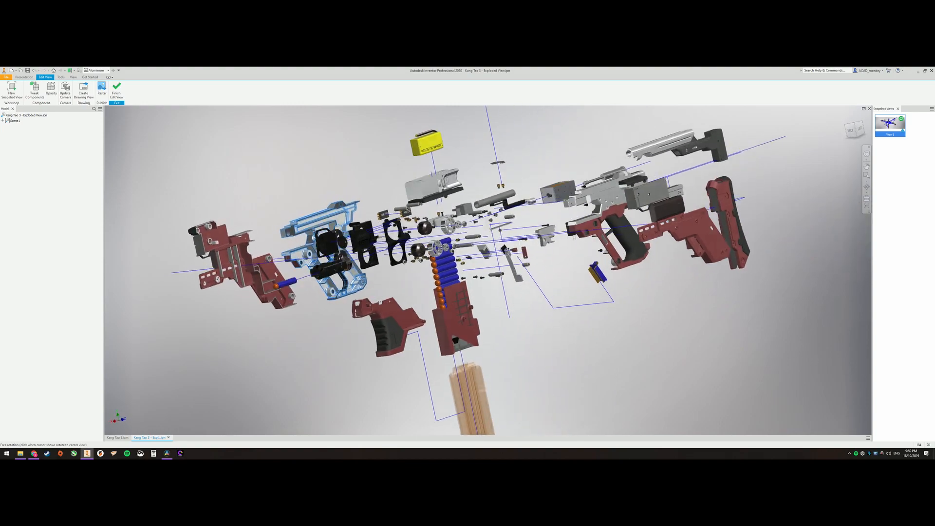
pyautogui.scroll(-4, 468, 256)
pyautogui.keyDown('shift'); pyautogui.moveTo(511, 256); pyautogui.dragTo(410, 255, button='middle'); pyautogui.keyUp('shift')
pyautogui.keyDown('shift'); pyautogui.moveTo(512, 256); pyautogui.dragTo(410, 264, button='middle'); pyautogui.keyUp('shift')
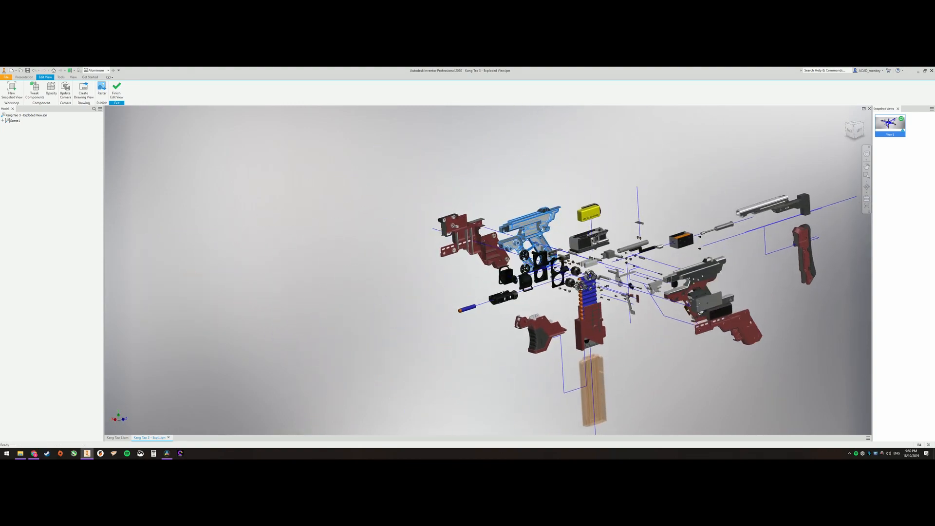
pyautogui.keyDown('shift'); pyautogui.moveTo(512, 256); pyautogui.dragTo(439, 257, button='middle'); pyautogui.keyUp('shift')
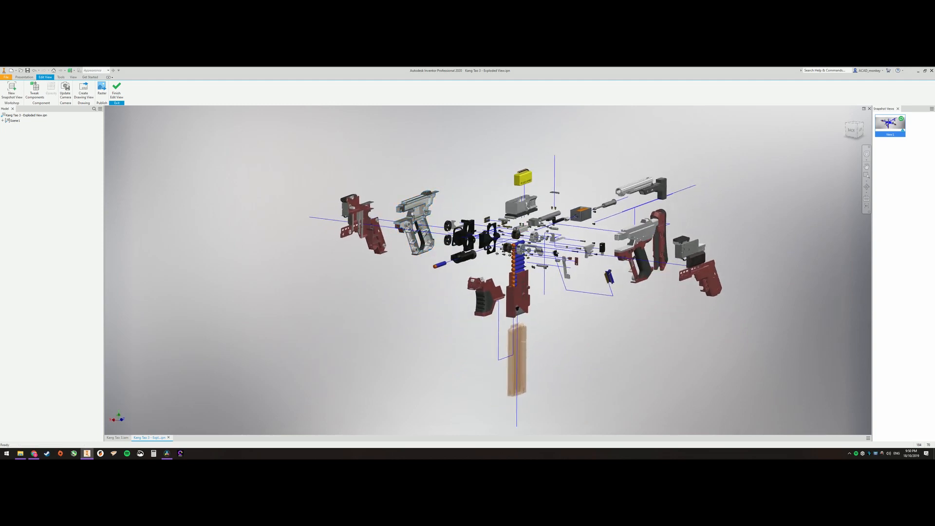
pyautogui.keyDown('shift'); pyautogui.moveTo(512, 256); pyautogui.dragTo(438, 241, button='middle'); pyautogui.keyUp('shift')
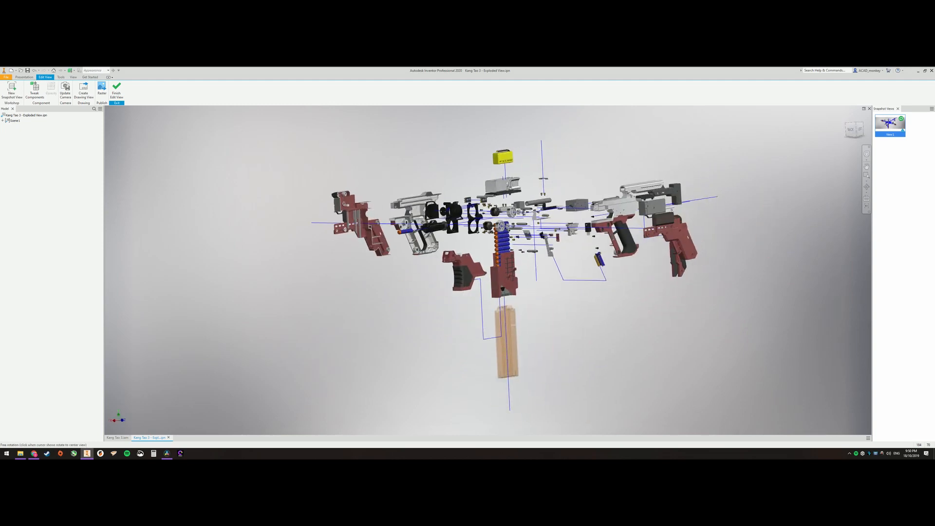
pyautogui.keyDown('shift'); pyautogui.moveTo(512, 255); pyautogui.dragTo(467, 248, button='middle'); pyautogui.keyUp('shift')
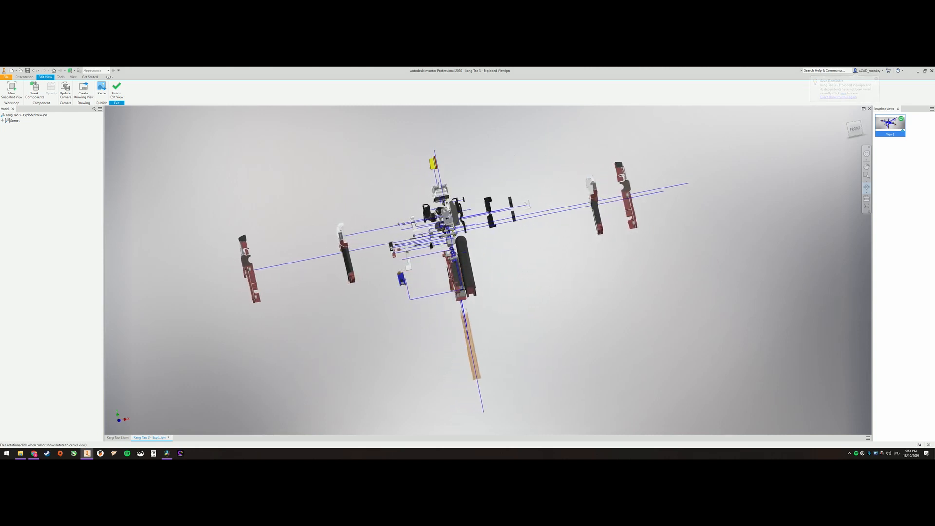
pyautogui.moveTo(512, 255); pyautogui.dragTo(469, 256)
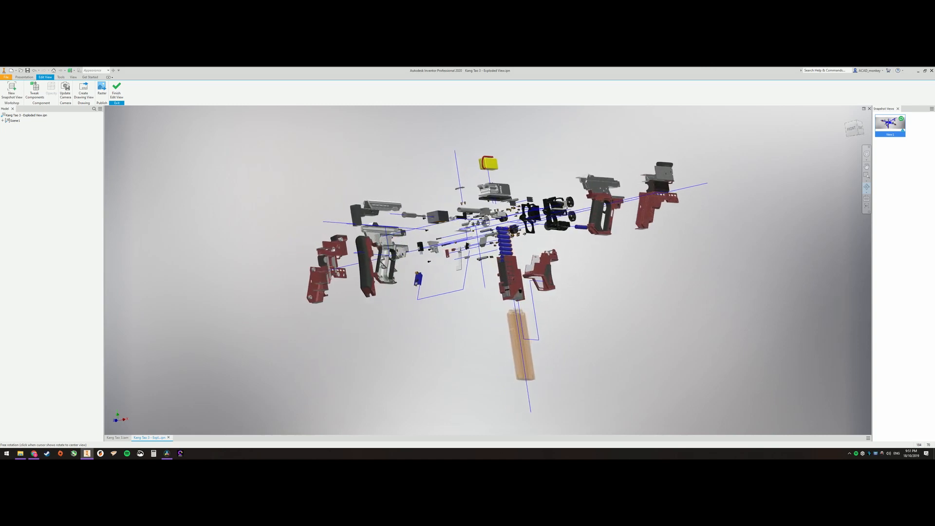